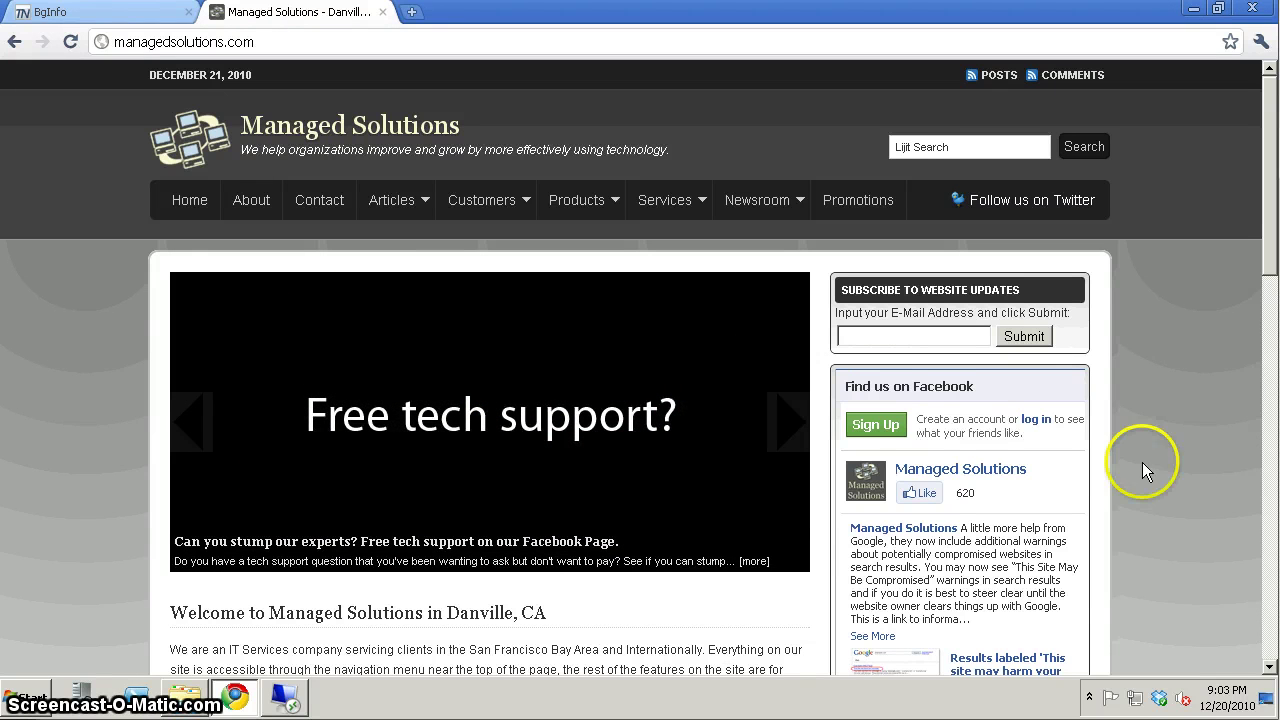
Bring up the Windows Sysinternals page for BgInfo v4.16 in the browser
click(42, 11)
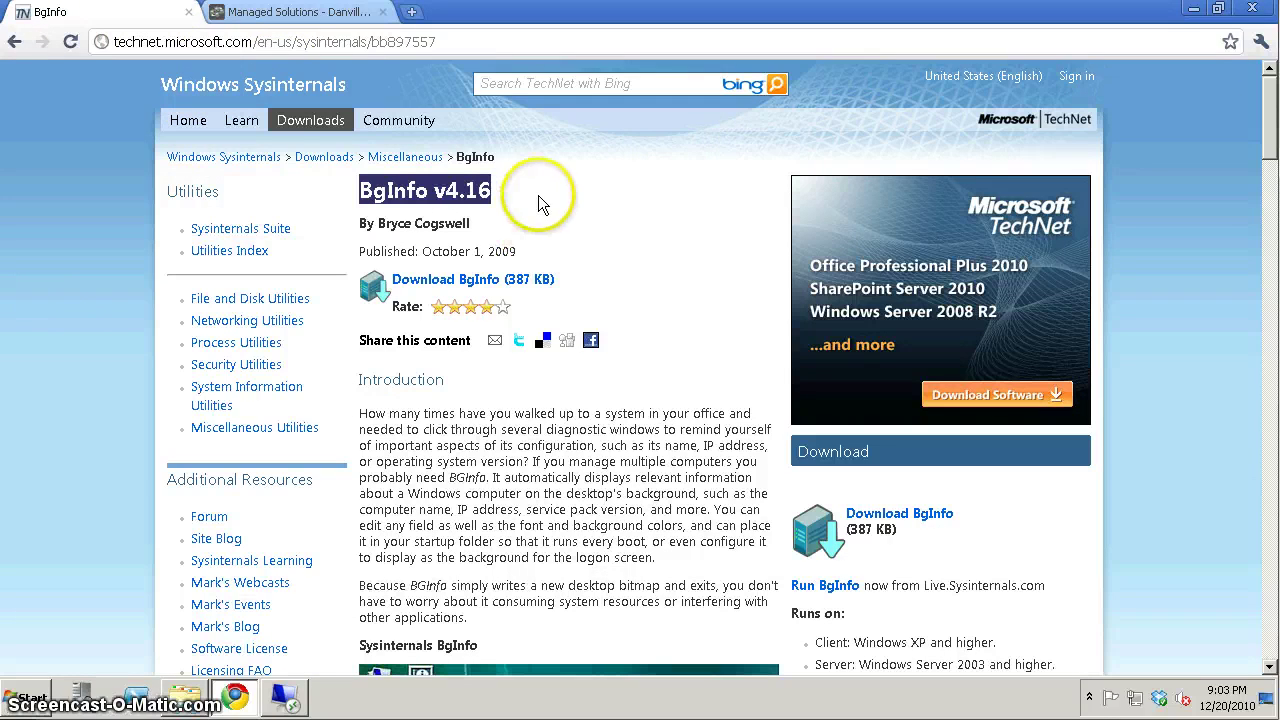
click(495, 192)
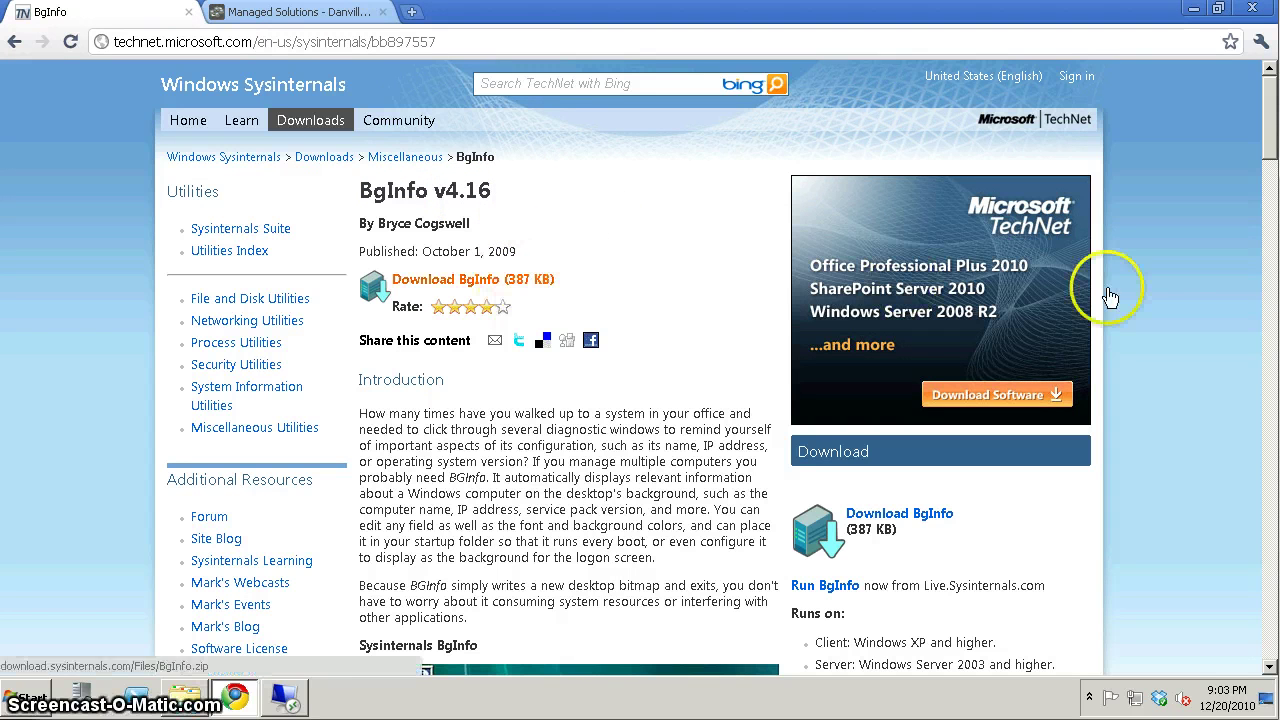
Switch to the progs scripts folder in Windows Explorer and run Bginfo.exe, accepting the security warning
click(183, 697)
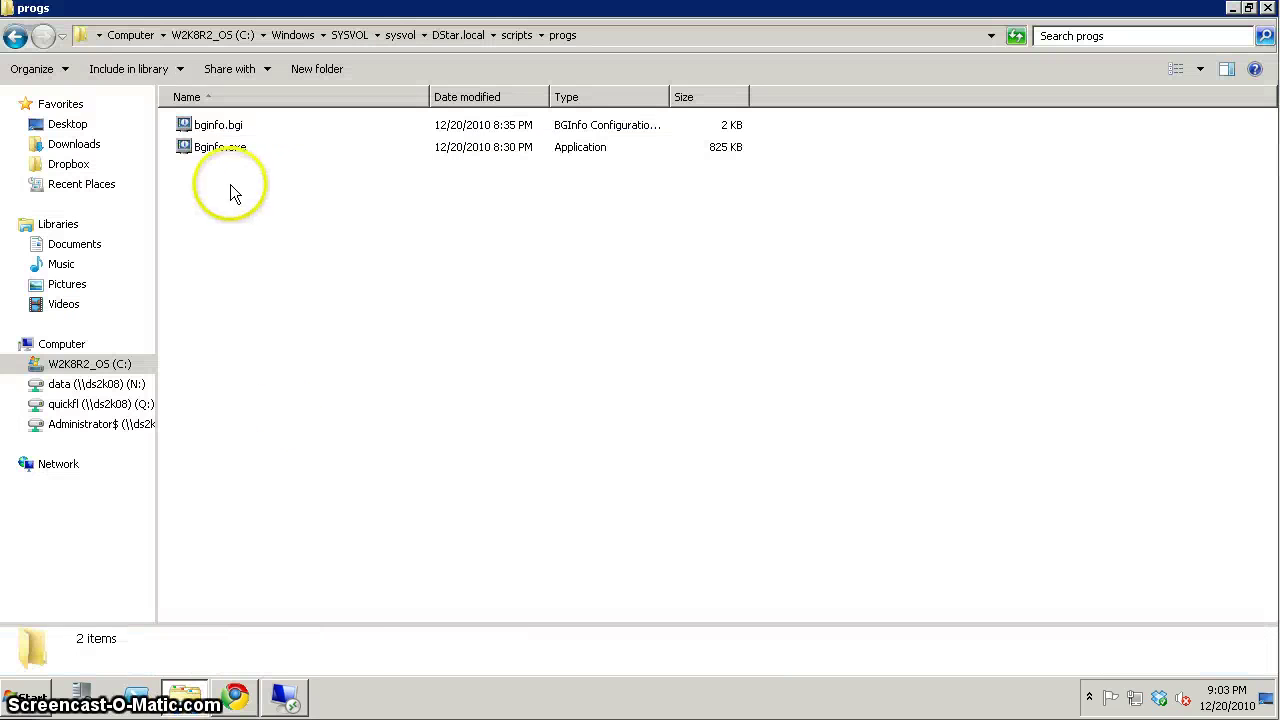
click(223, 152)
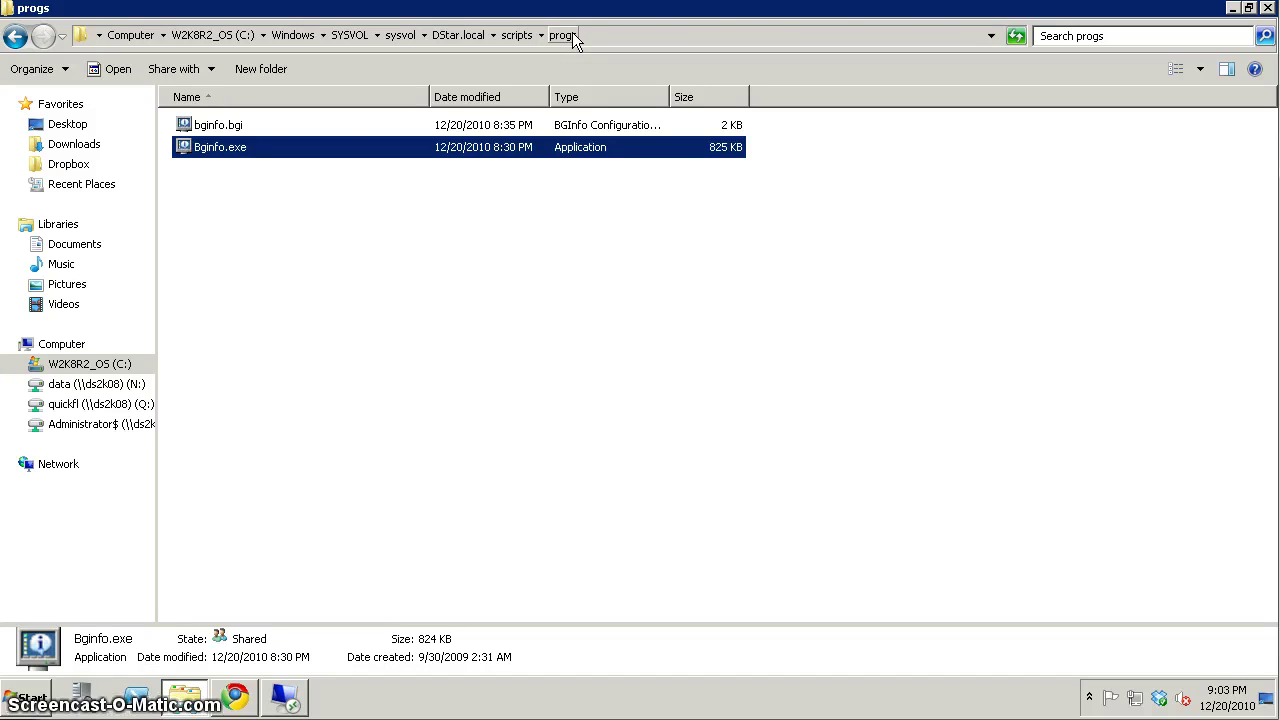
click(222, 152)
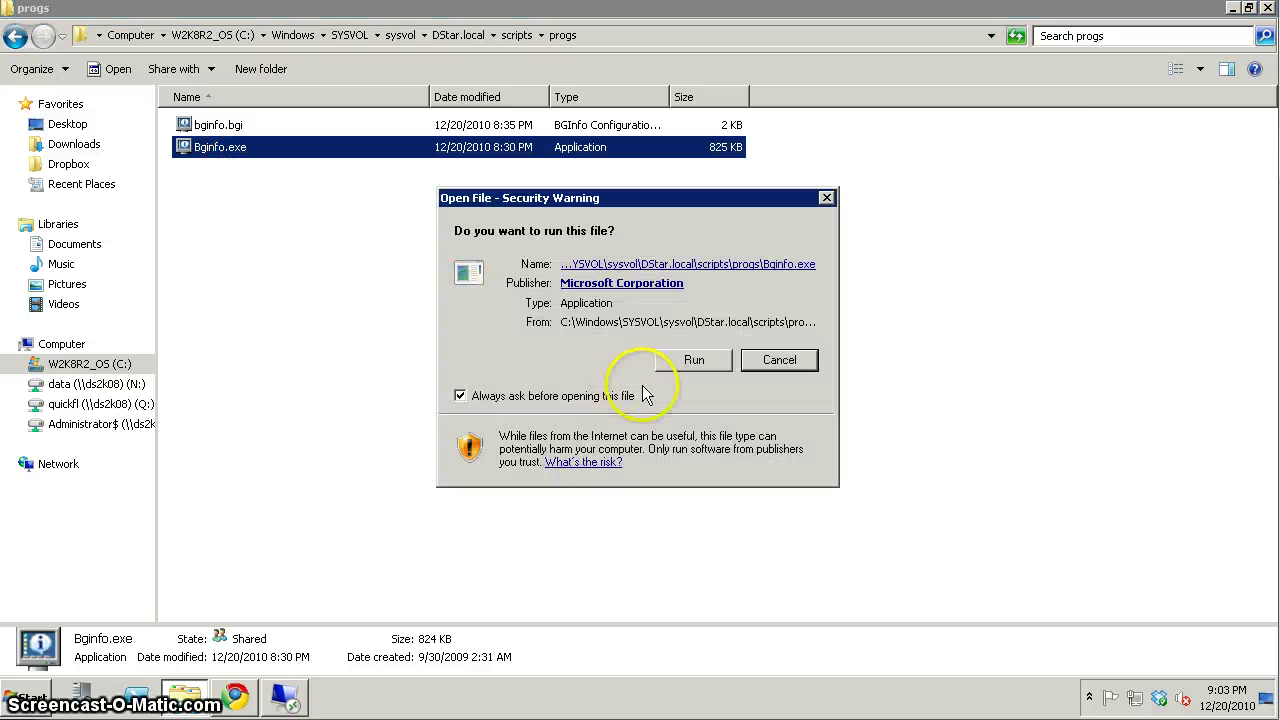
click(690, 362)
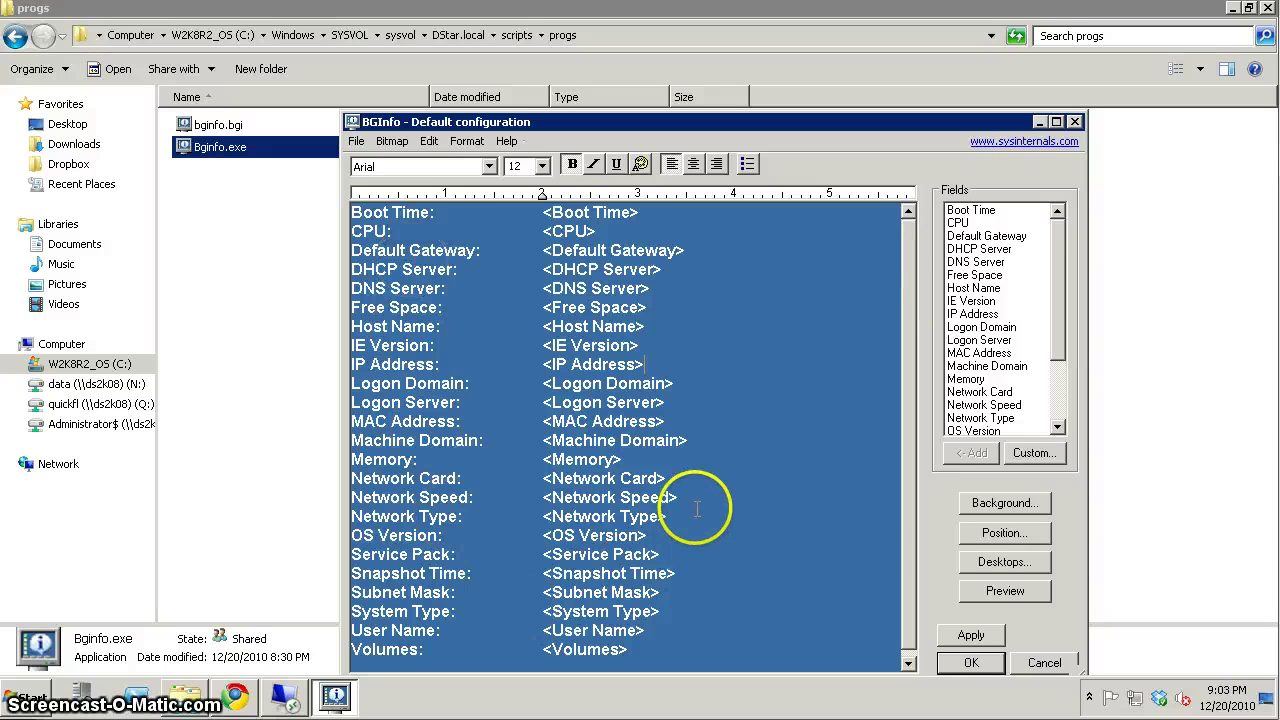
Delete the lines from Logon Domain through Network Type from the BGInfo layout
drag(677, 517, 321, 382)
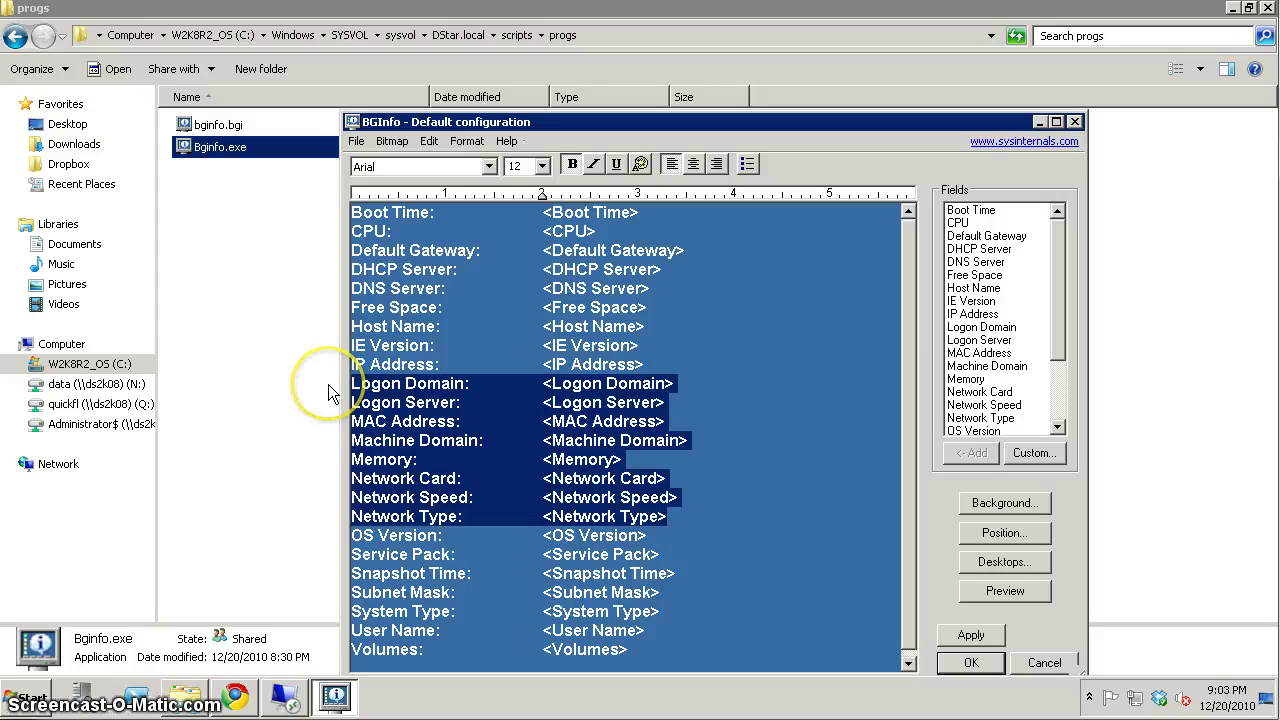
key(Delete)
key(Delete)
Colour the <IP Address> field bright yellow
double_click(548, 364)
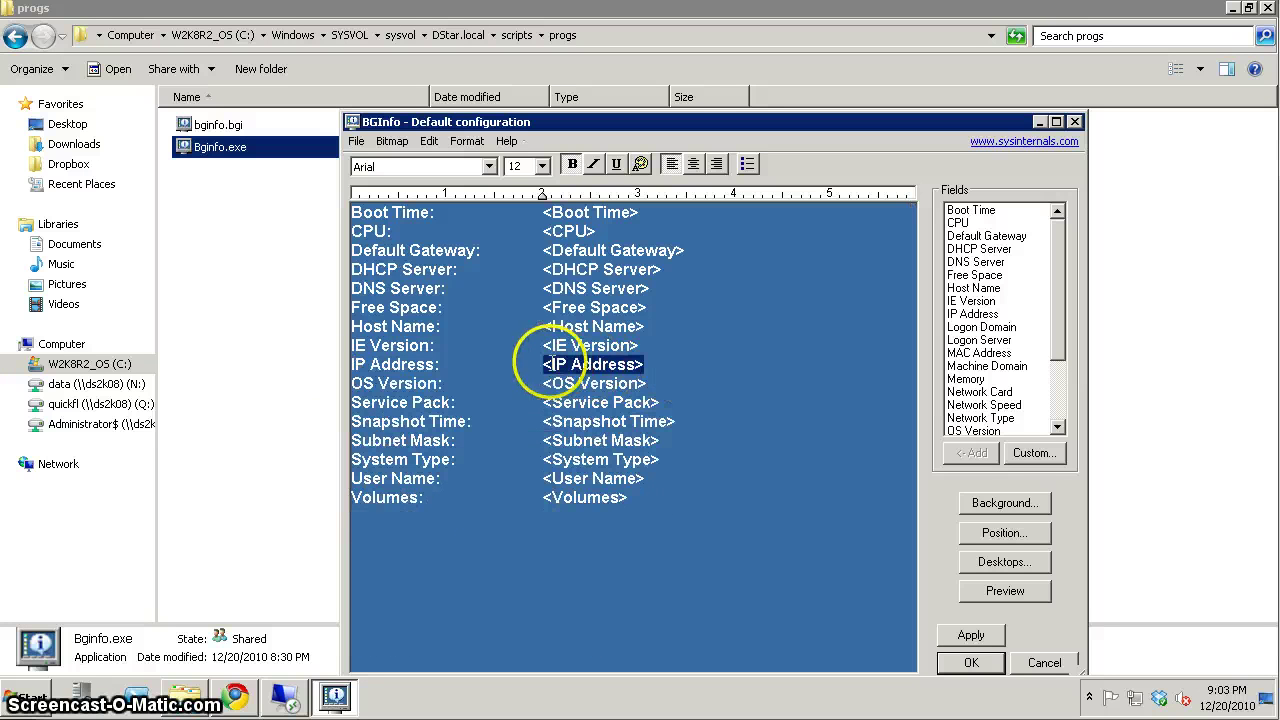
mouse_move(548, 364)
mouse_down()
mouse_move(449, 329)
mouse_move(531, 329)
mouse_move(541, 368)
mouse_up()
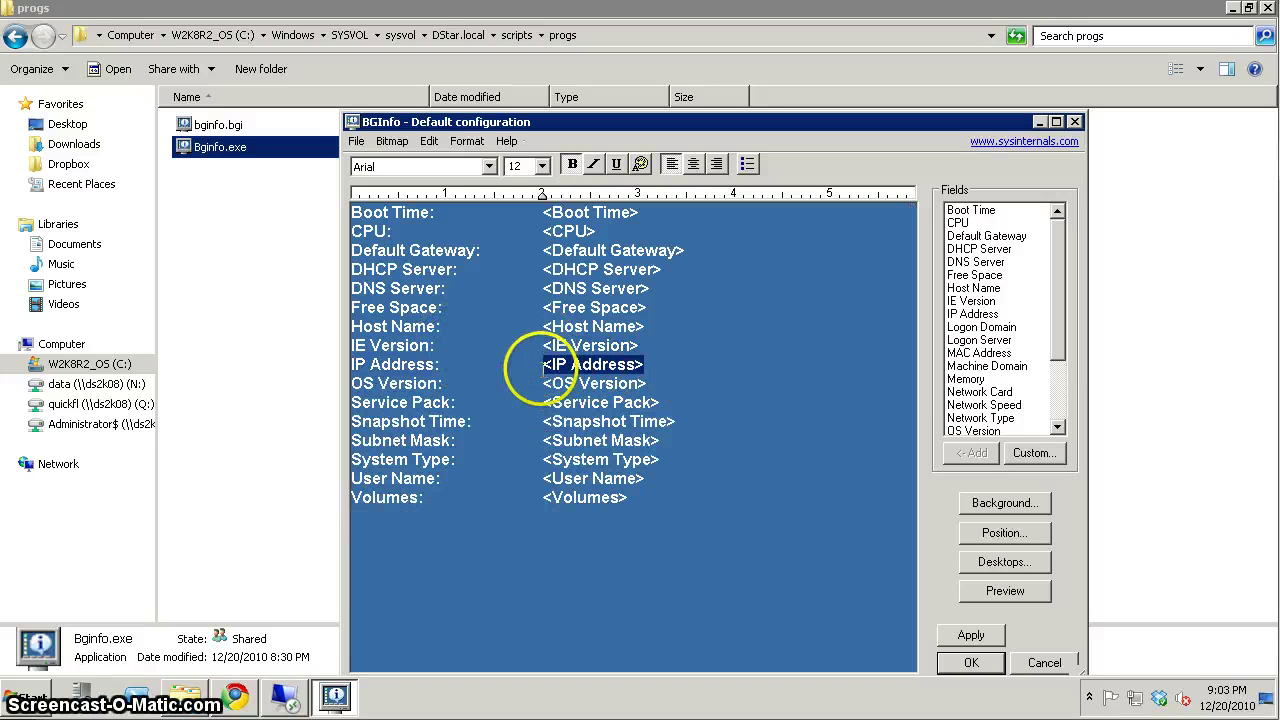
click(641, 163)
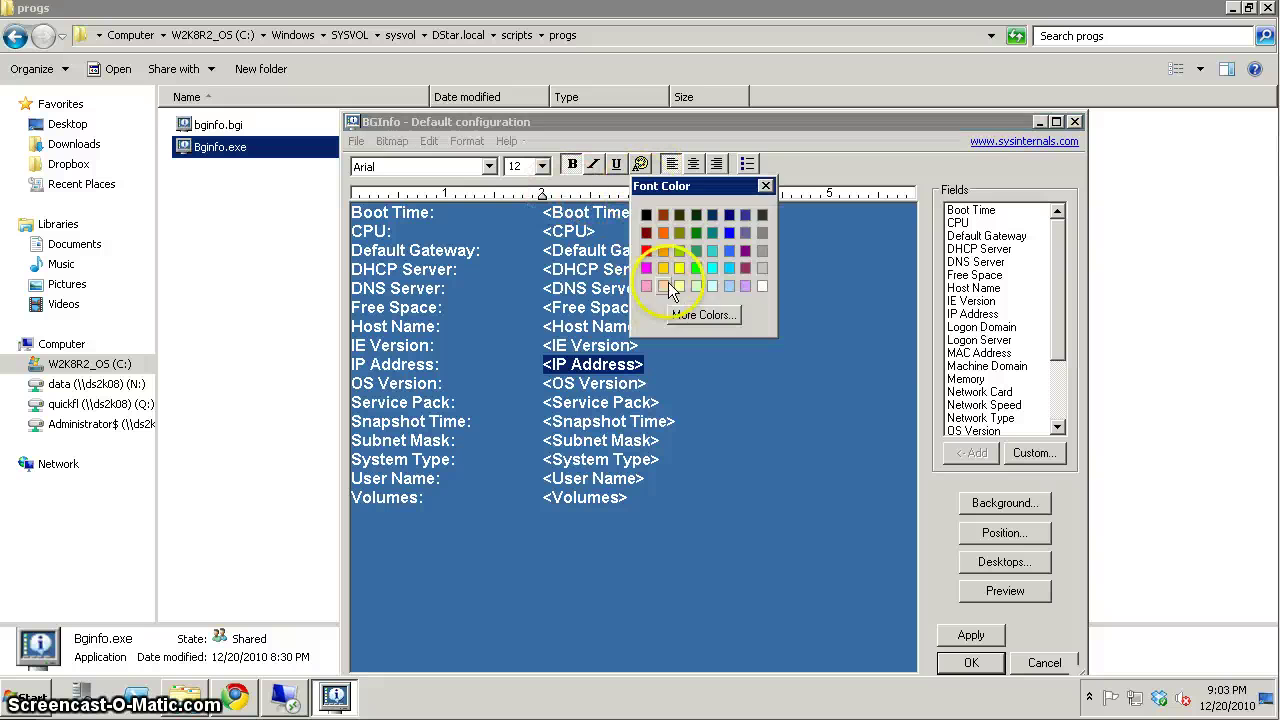
click(680, 268)
Colour the <DNS Server> field red and deselect it
double_click(555, 288)
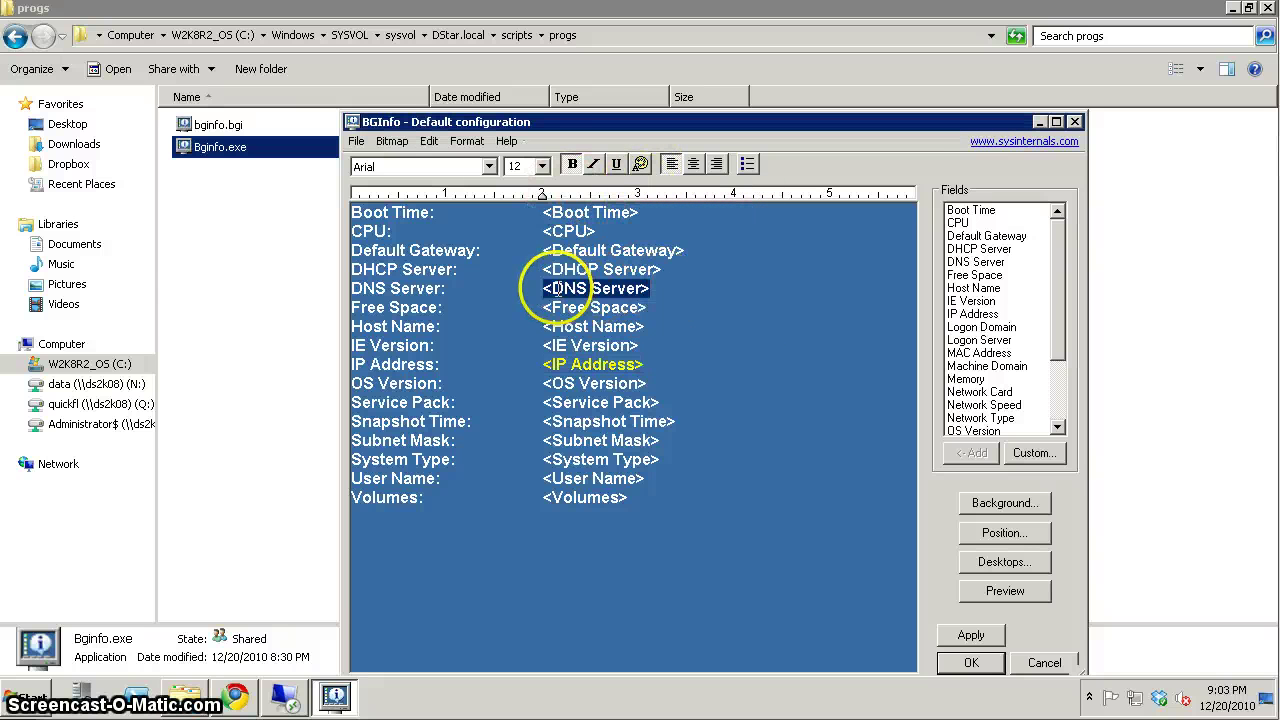
click(641, 163)
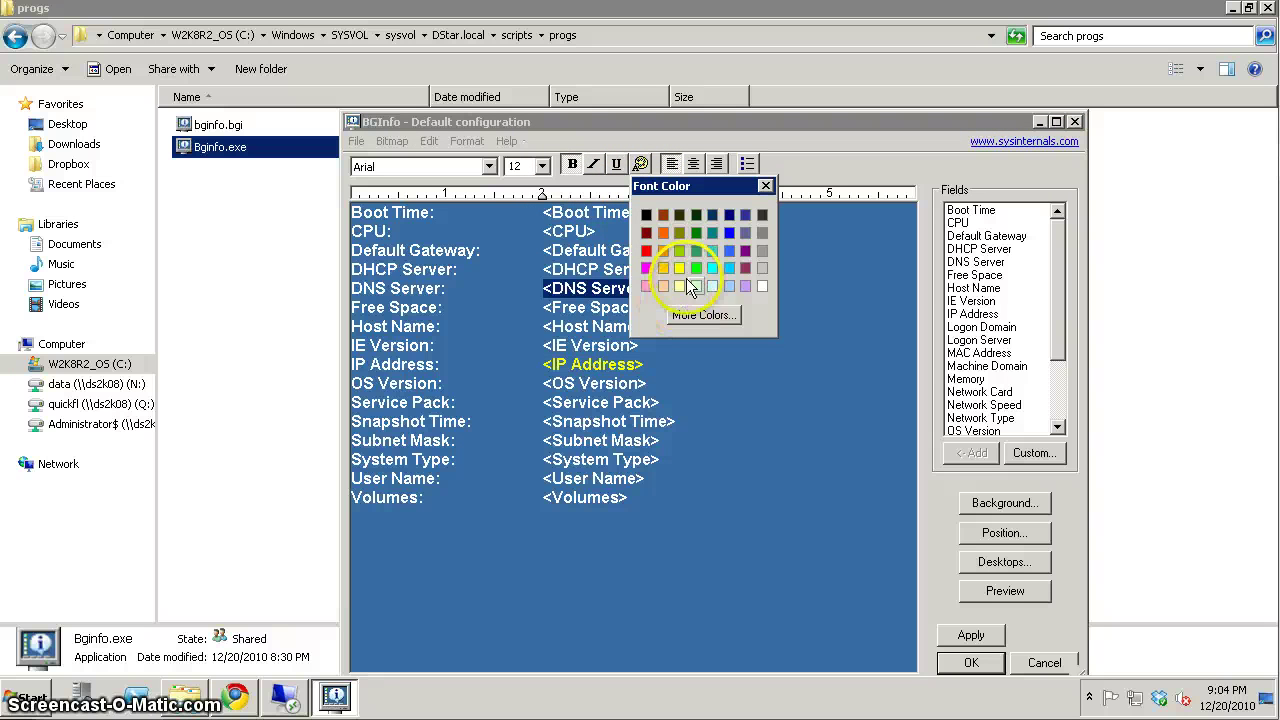
click(696, 270)
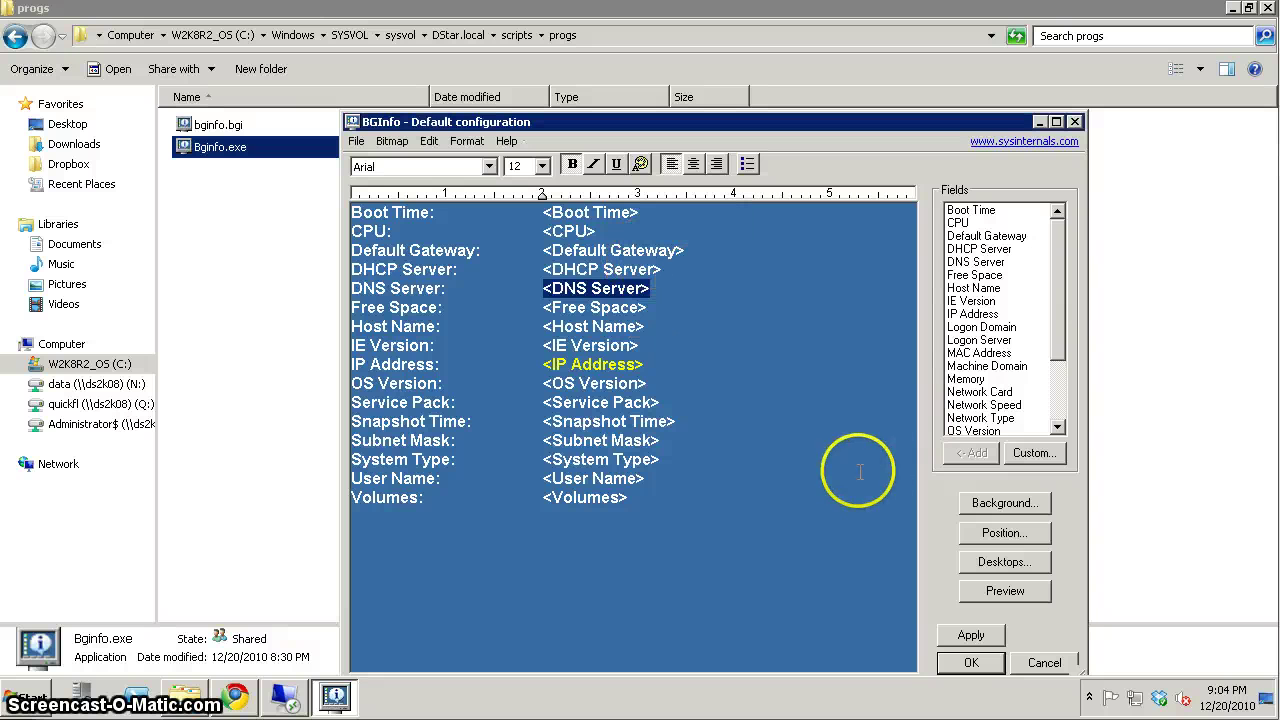
click(772, 403)
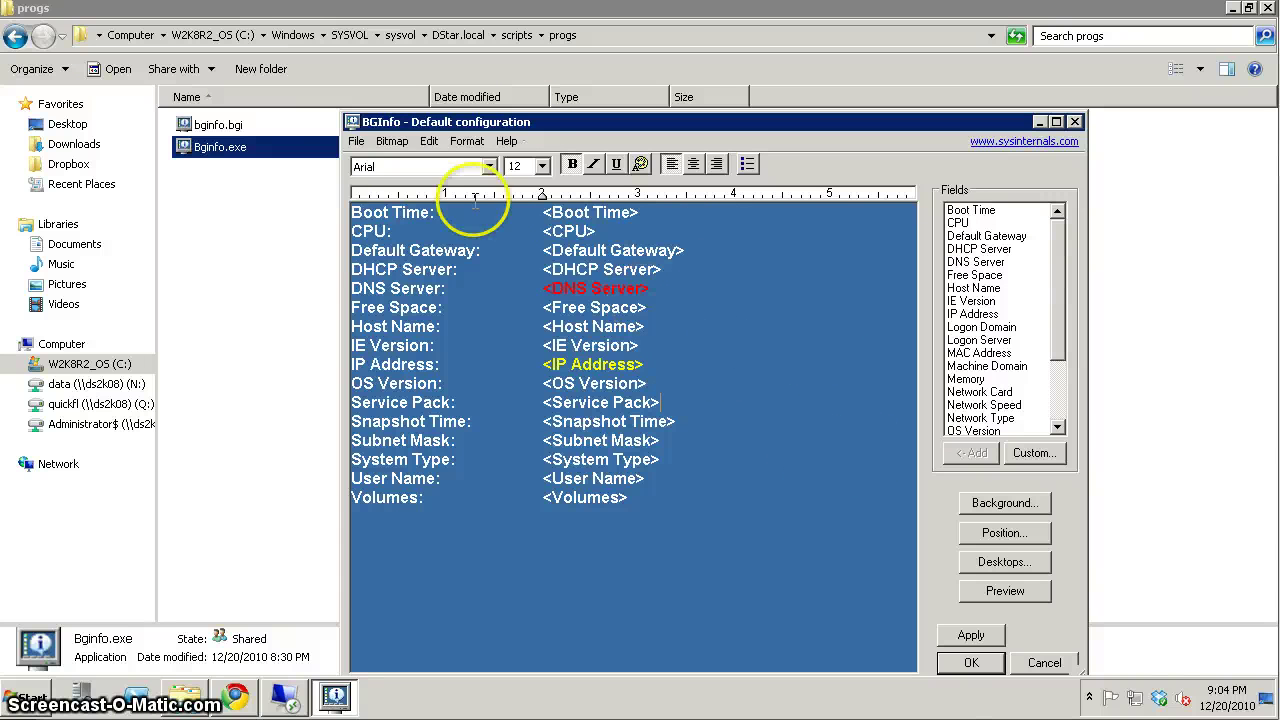
Save the BGInfo configuration as test in the progs folder
click(356, 141)
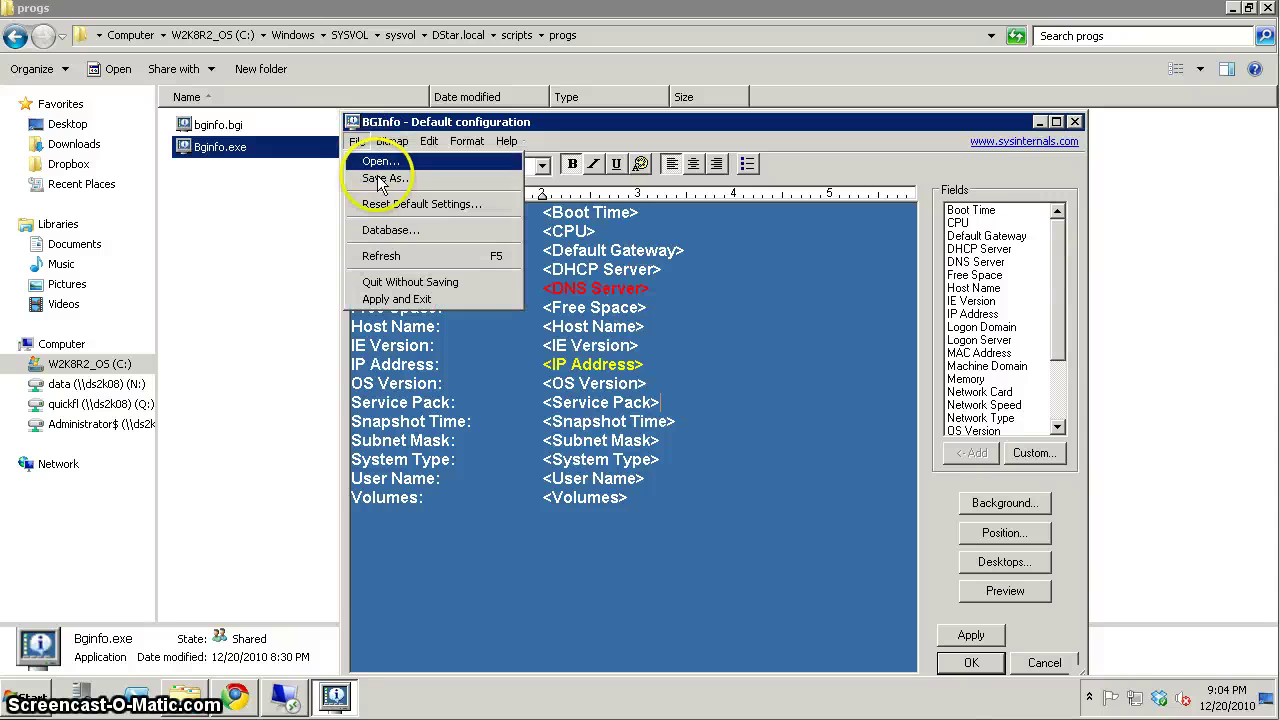
click(381, 178)
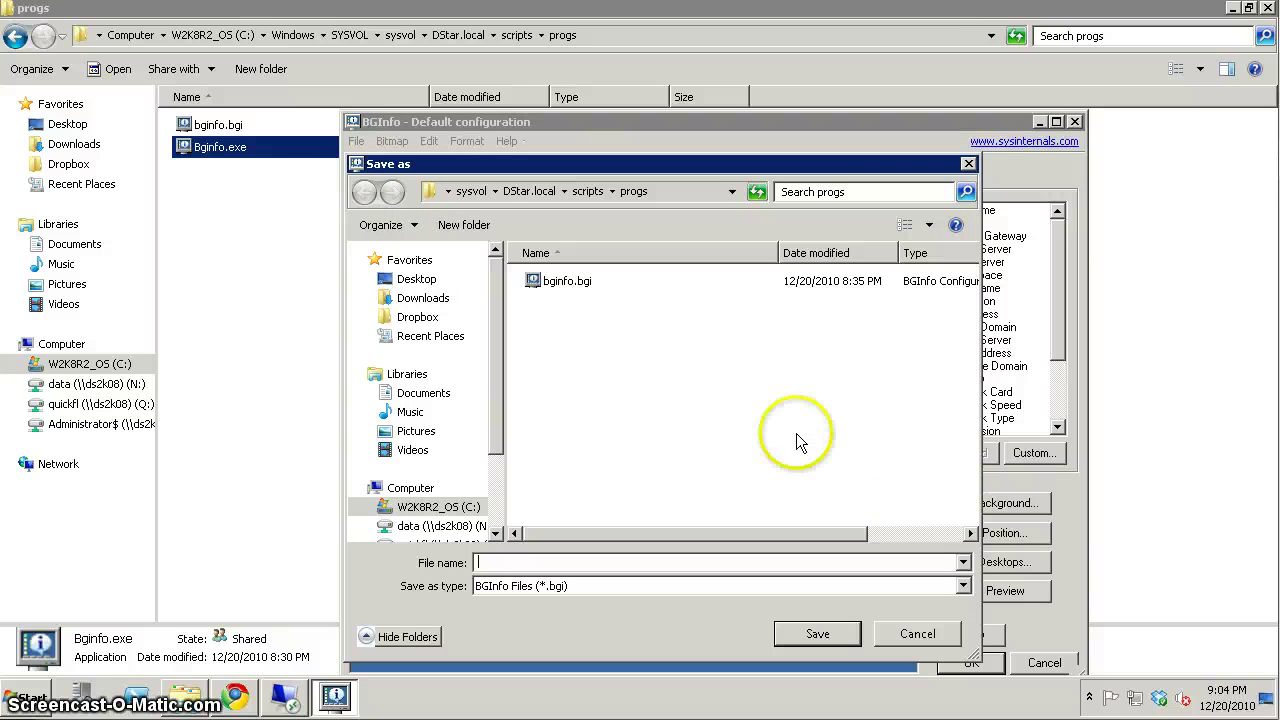
text(te)
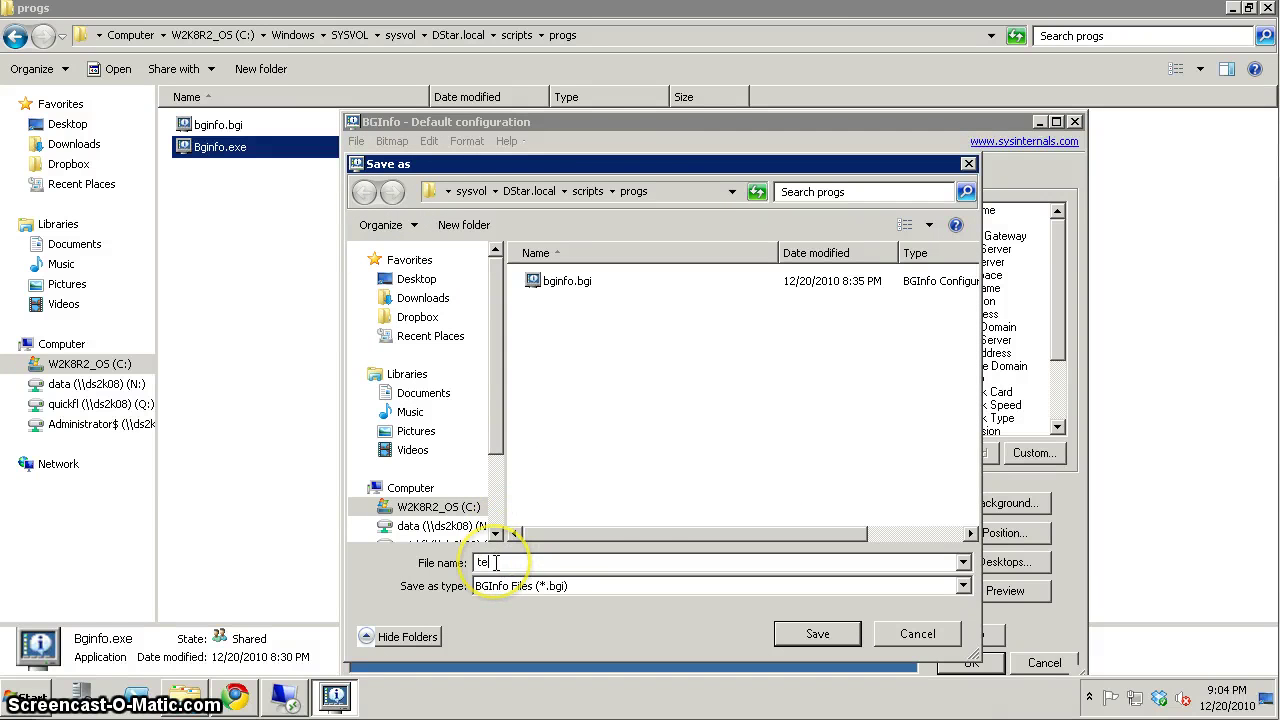
text(st)
click(817, 633)
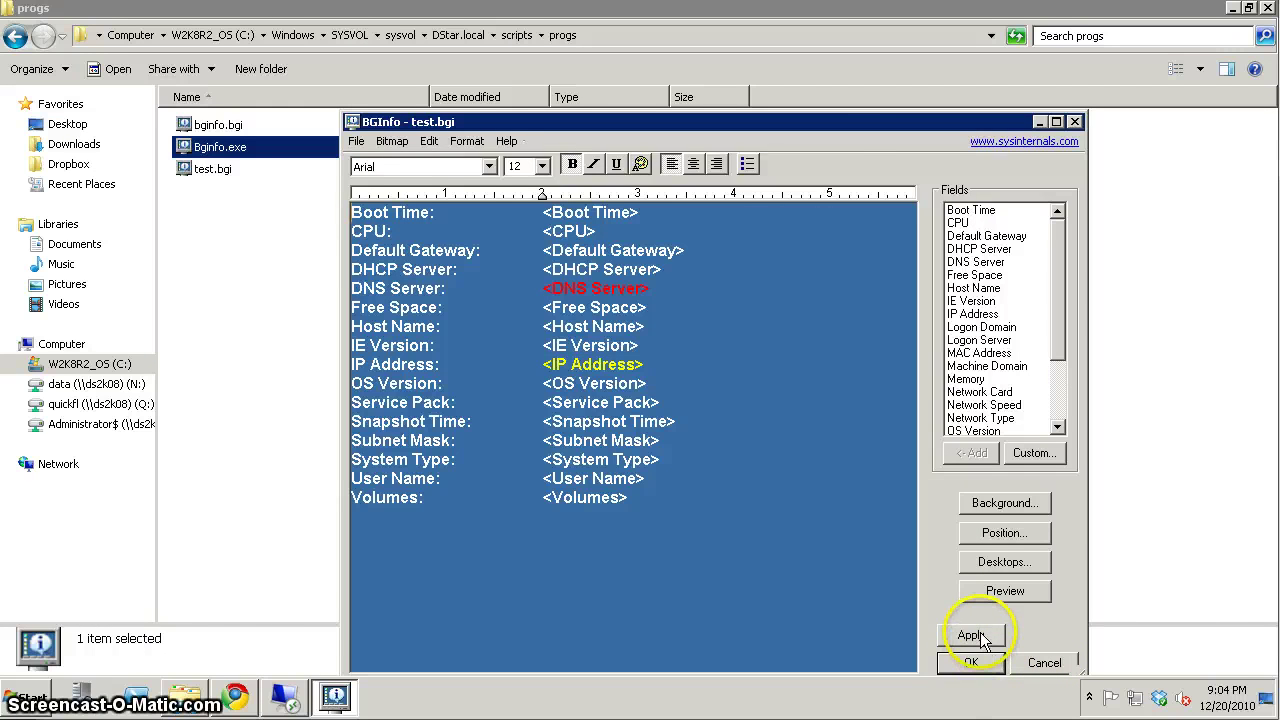
Apply the BGInfo configuration to the desktop background and minimize the open windows to show the desktop
click(978, 637)
click(974, 663)
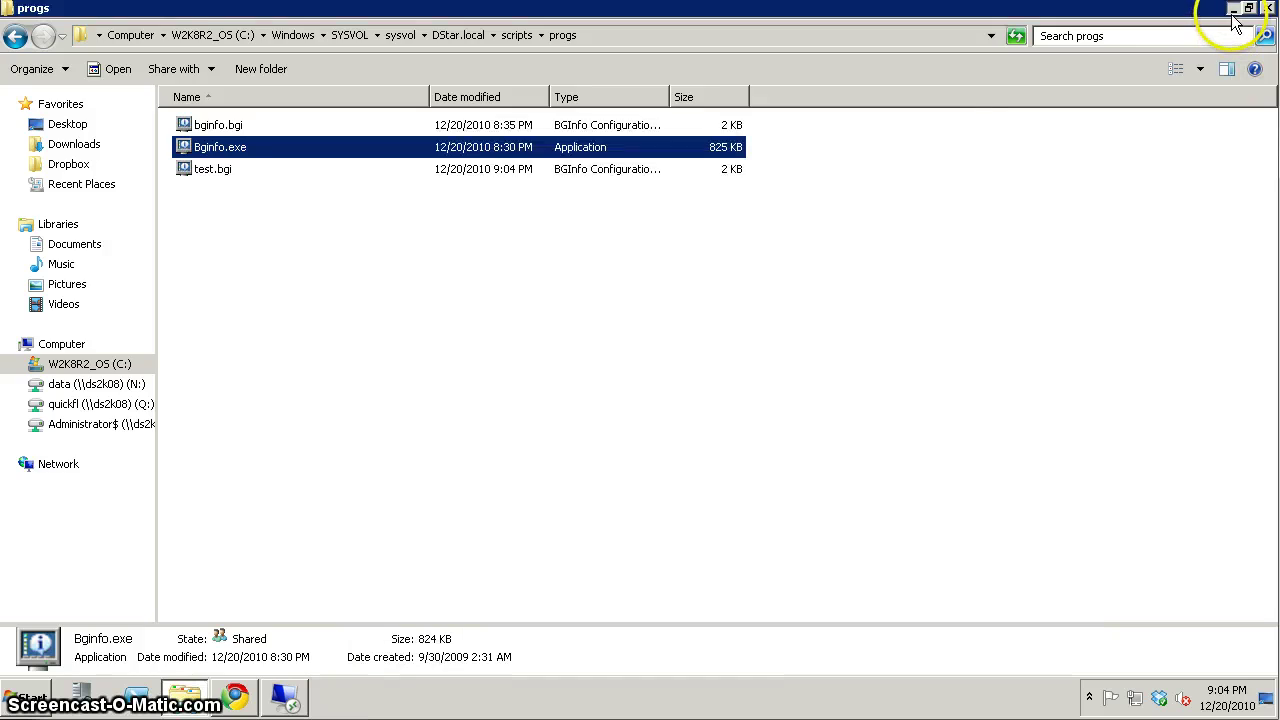
click(1232, 8)
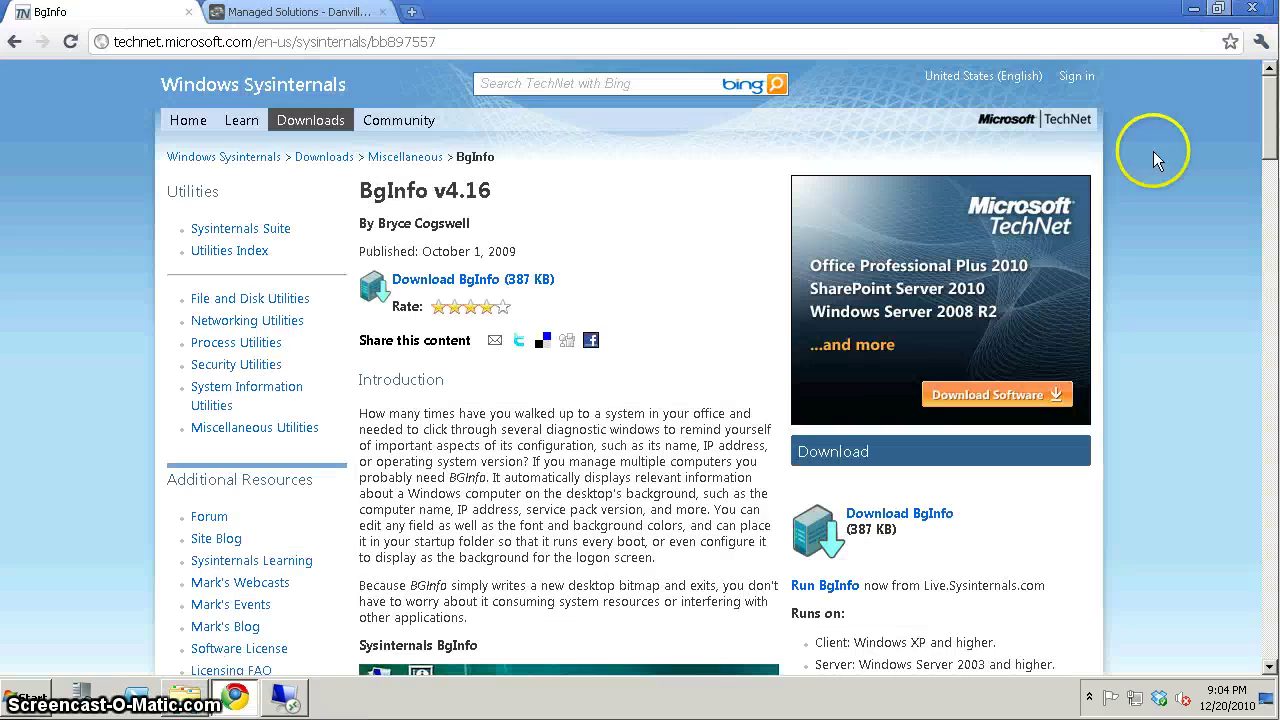
click(1193, 8)
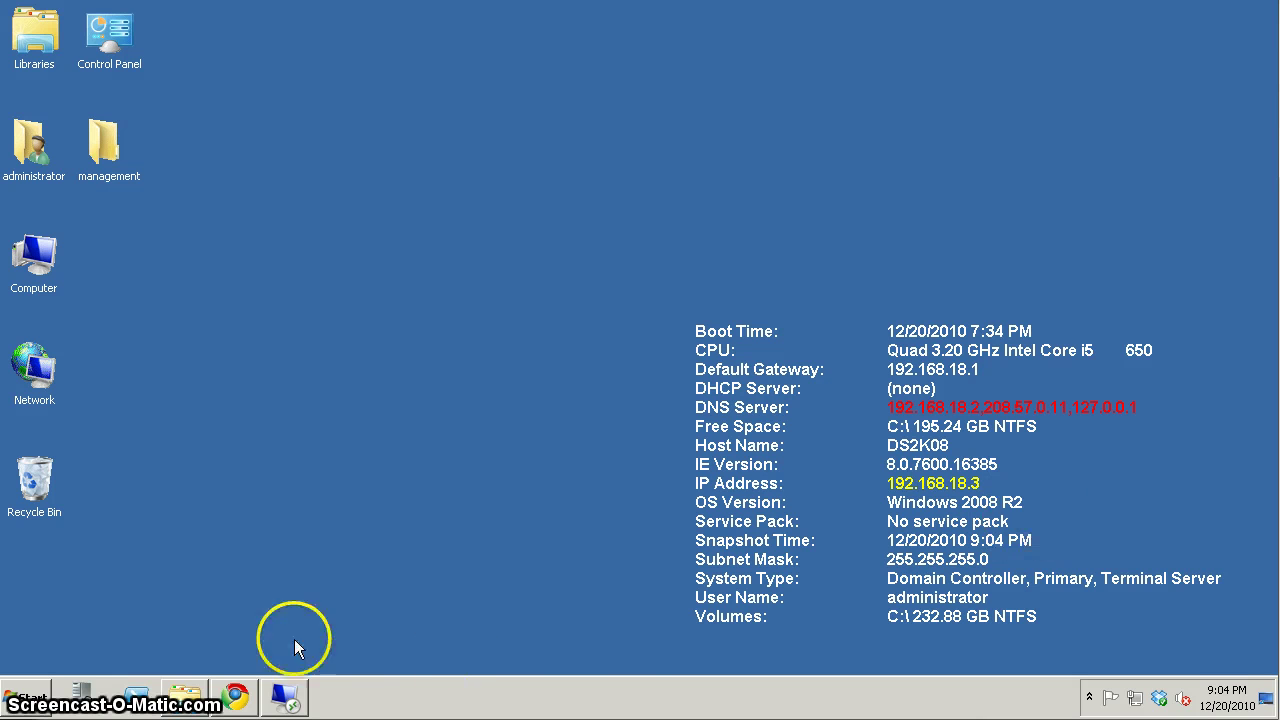
Switch back to Windows Explorer, go up to the scripts folder and select the progs folder
click(236, 698)
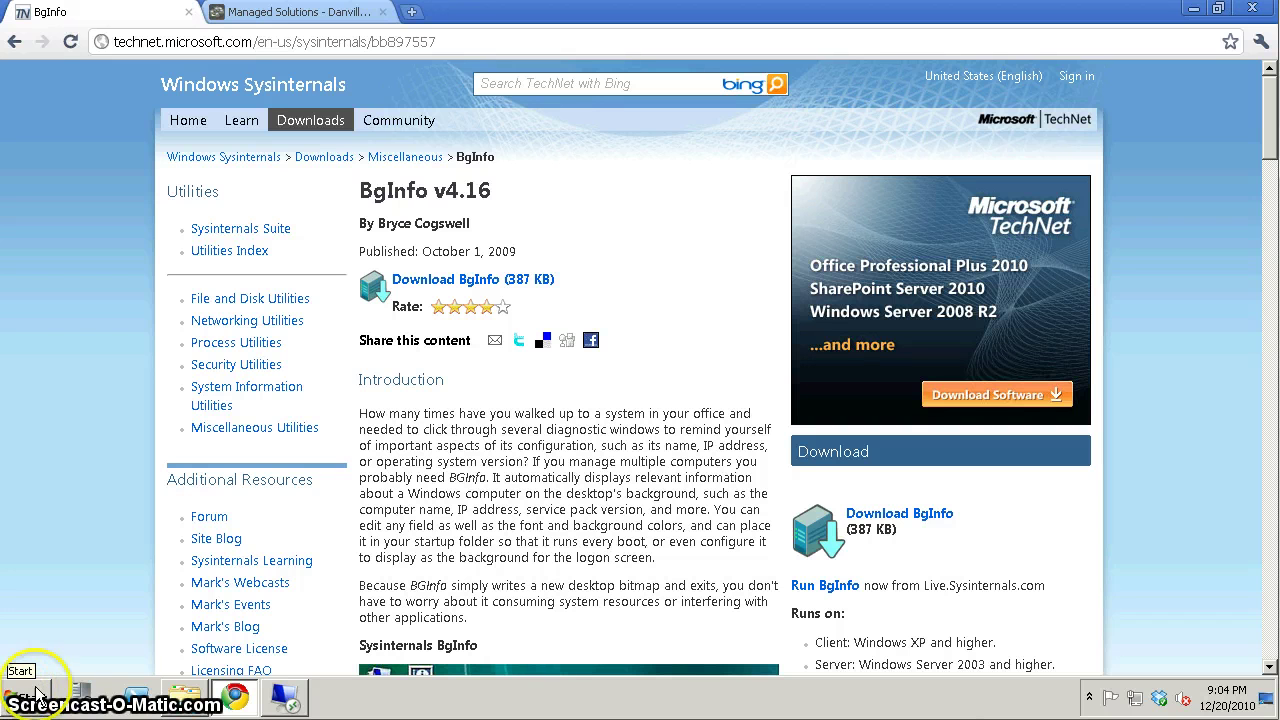
mouse_move(183, 703)
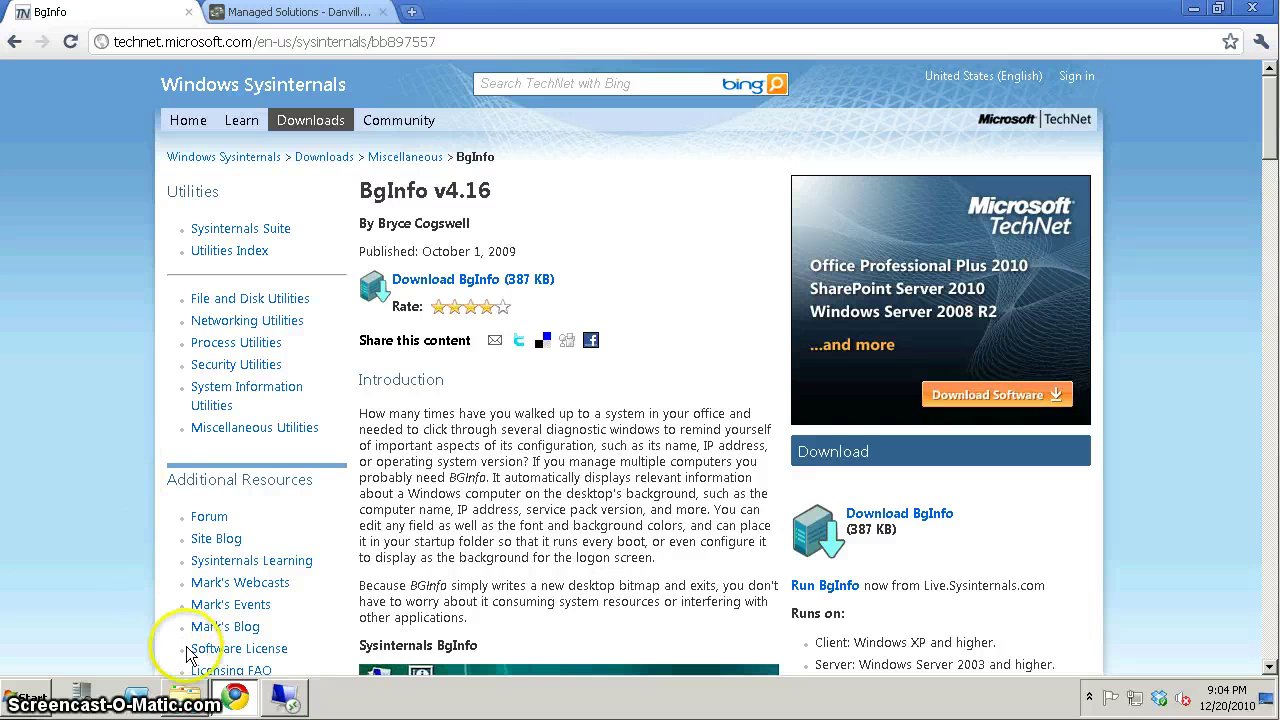
click(184, 697)
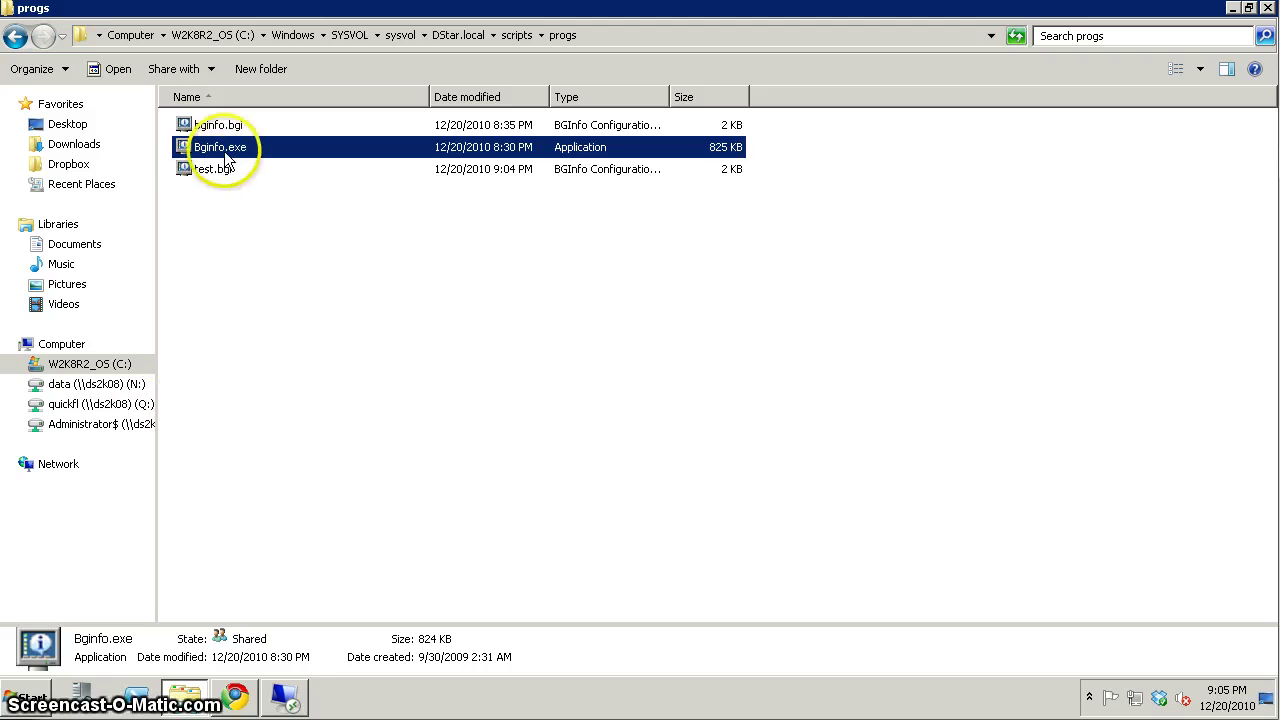
key(BackSpace)
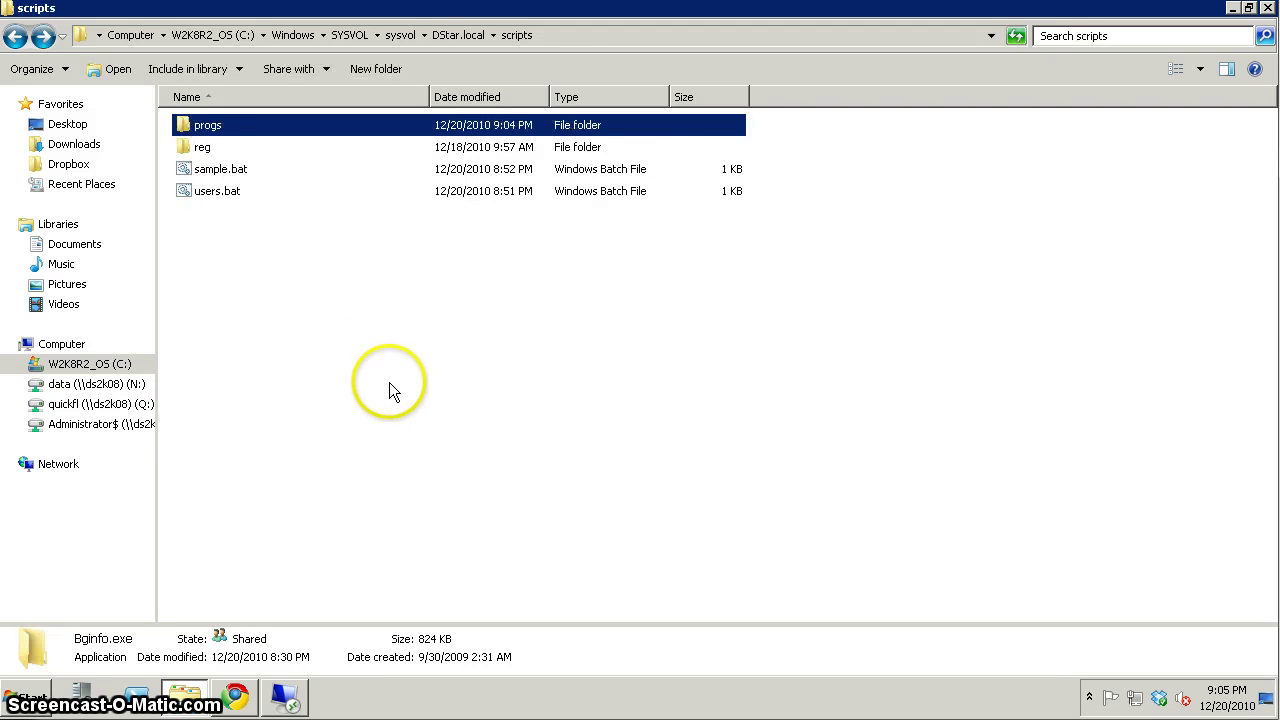
click(208, 130)
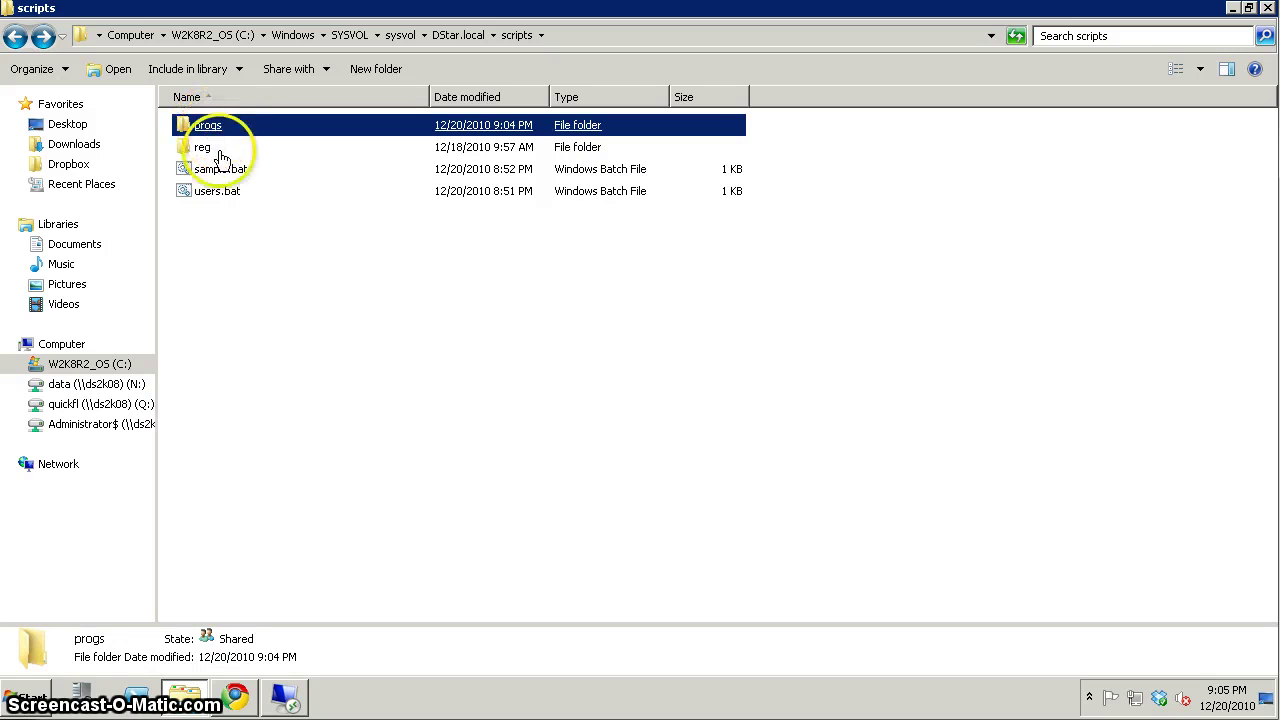
Open sample.bat for editing, examine its BGInfo command line and the timer option, and close the file
right_click(229, 171)
click(259, 198)
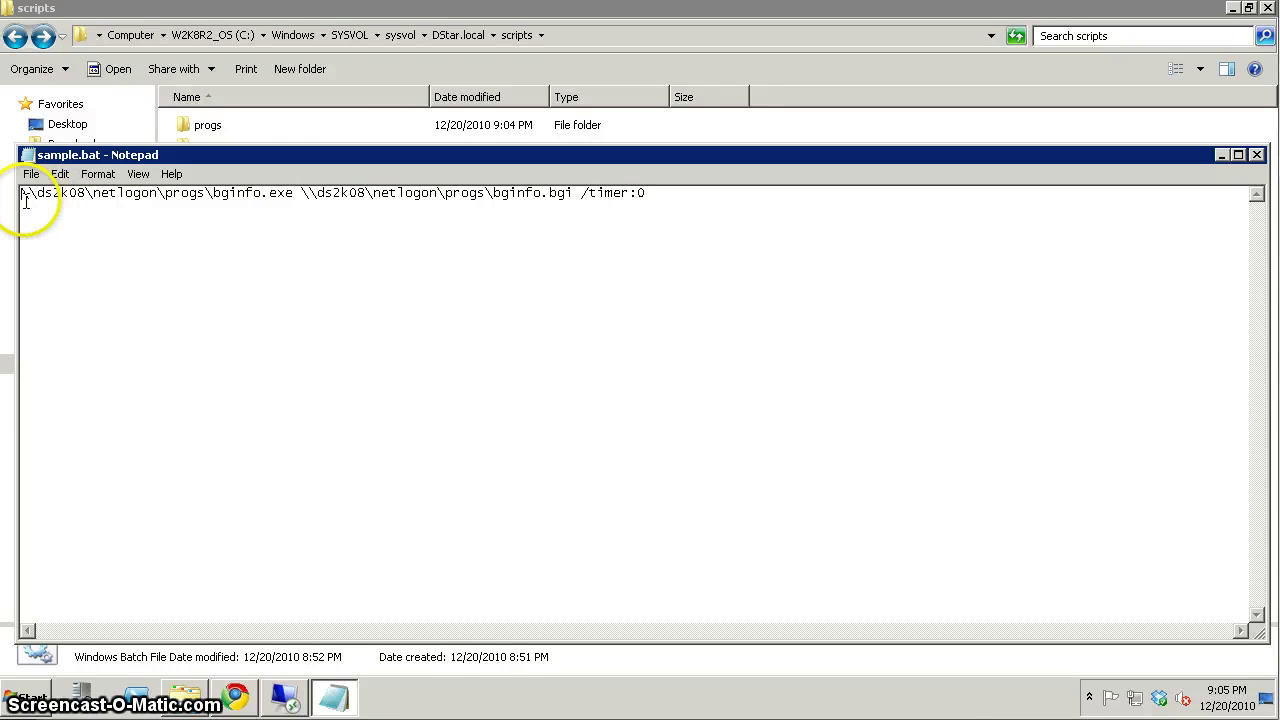
drag(24, 197, 651, 194)
click(303, 195)
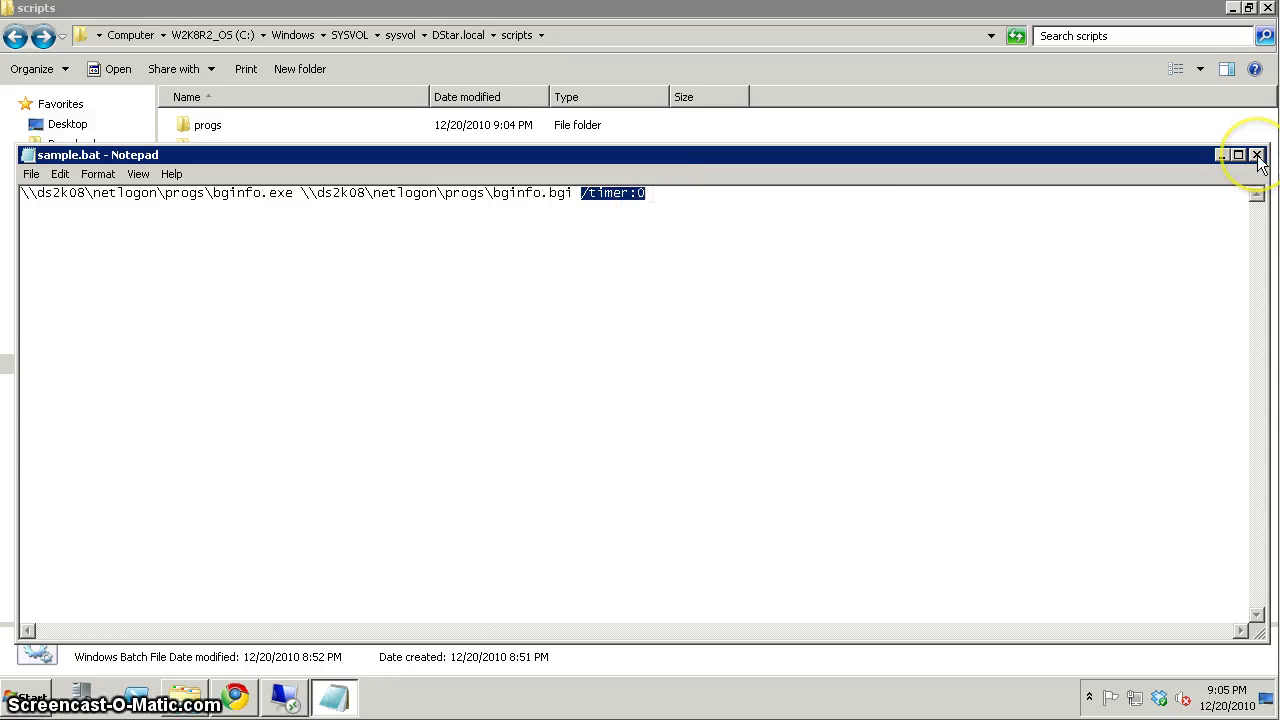
click(1259, 158)
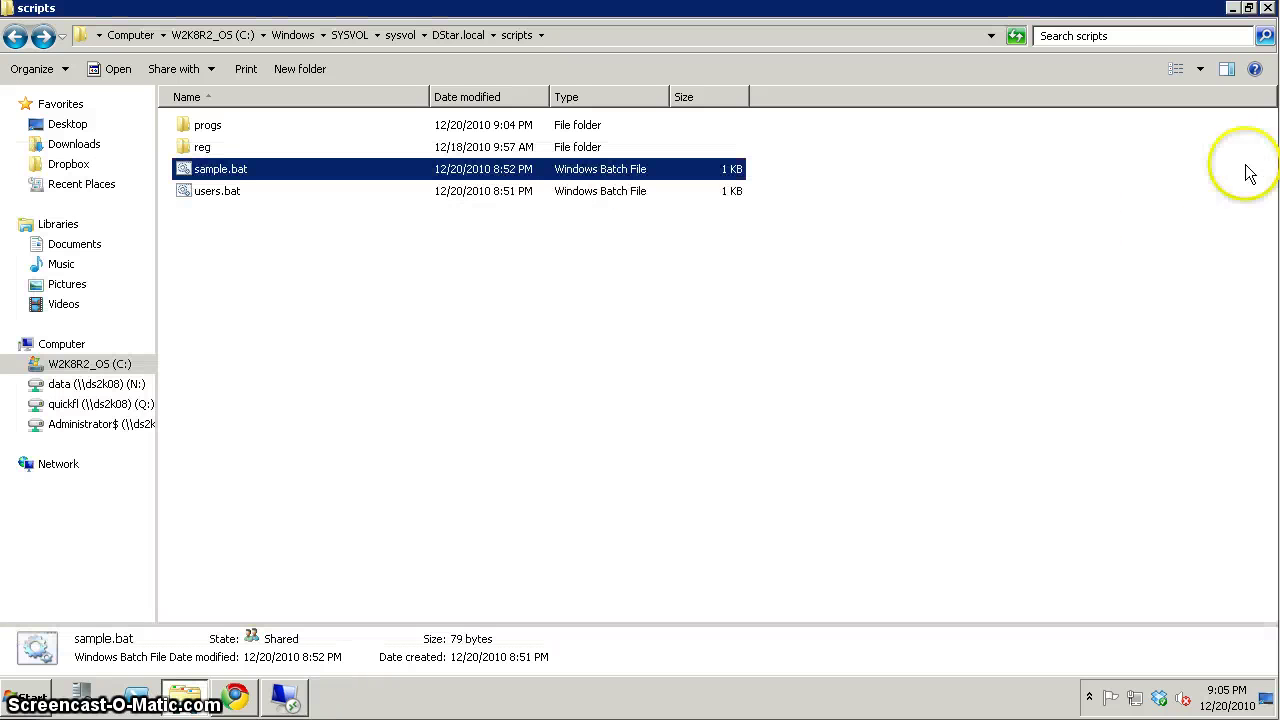
Go into the progs folder and open the bginfo.bgi configuration
click(205, 130)
double_click(205, 130)
click(228, 130)
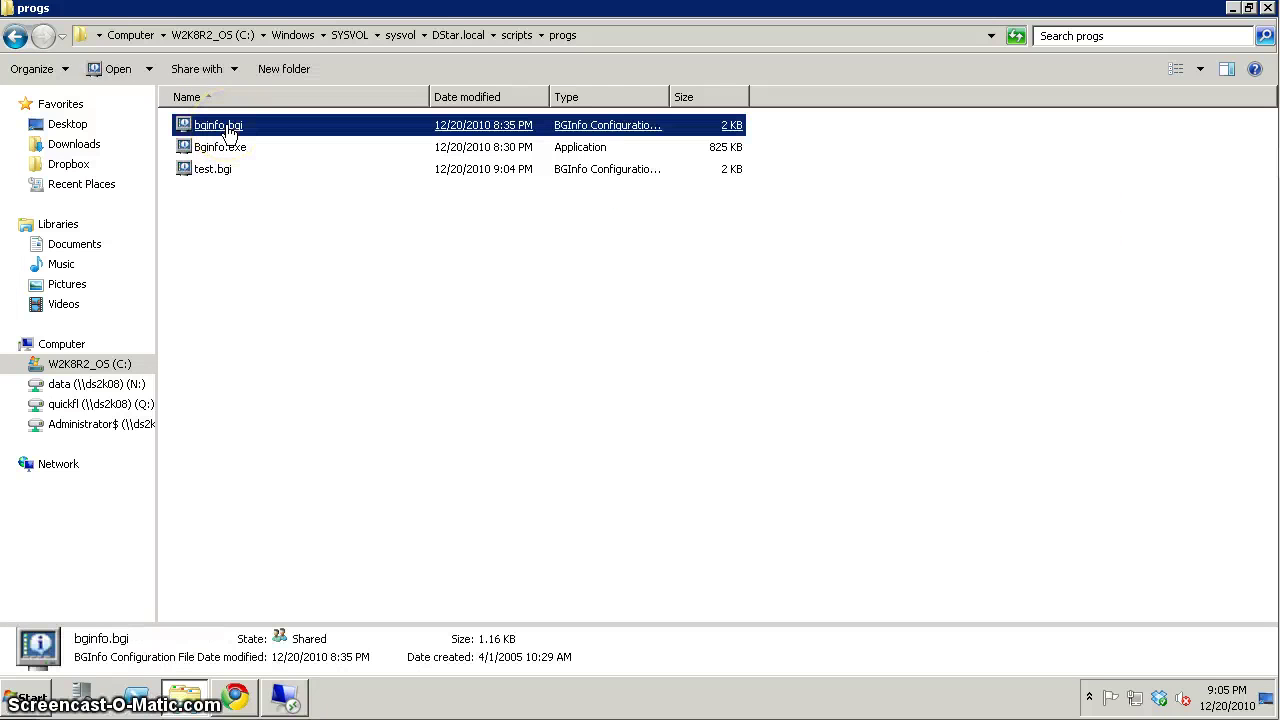
double_click(228, 130)
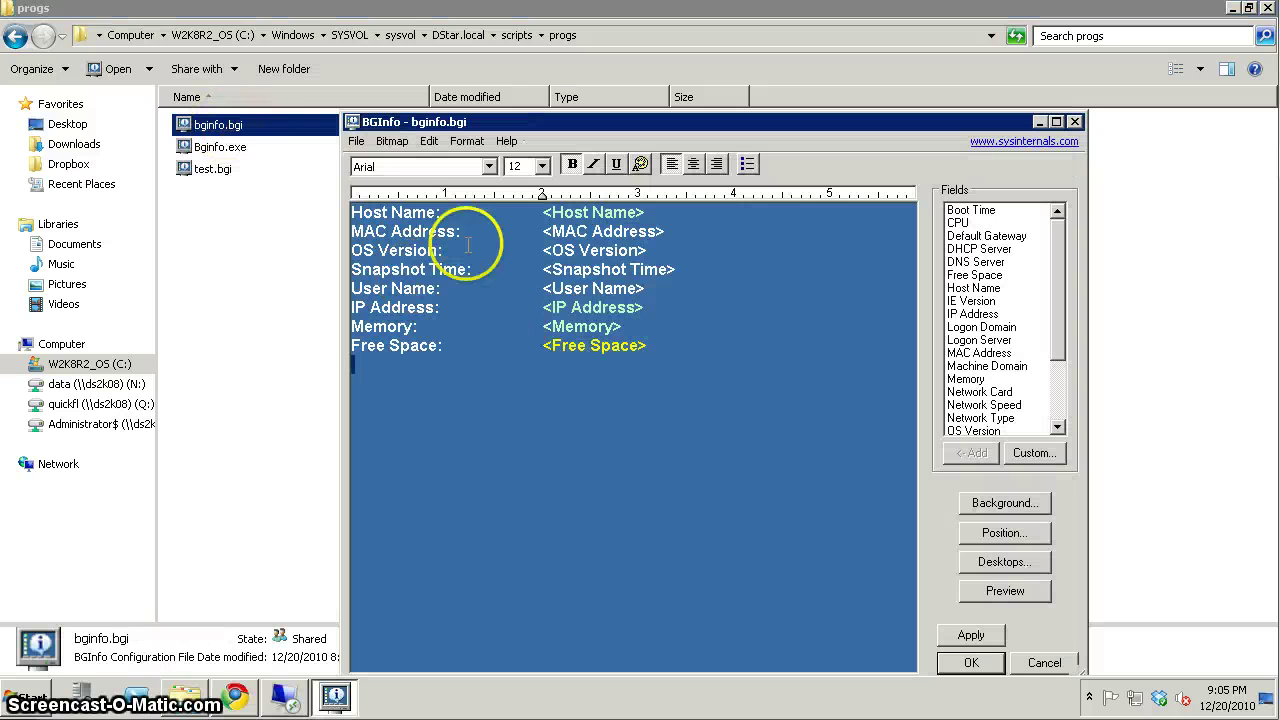
Check the output bitmap location and accept the user's temporary files directory, %temp%\BGInfo.bmp
click(397, 142)
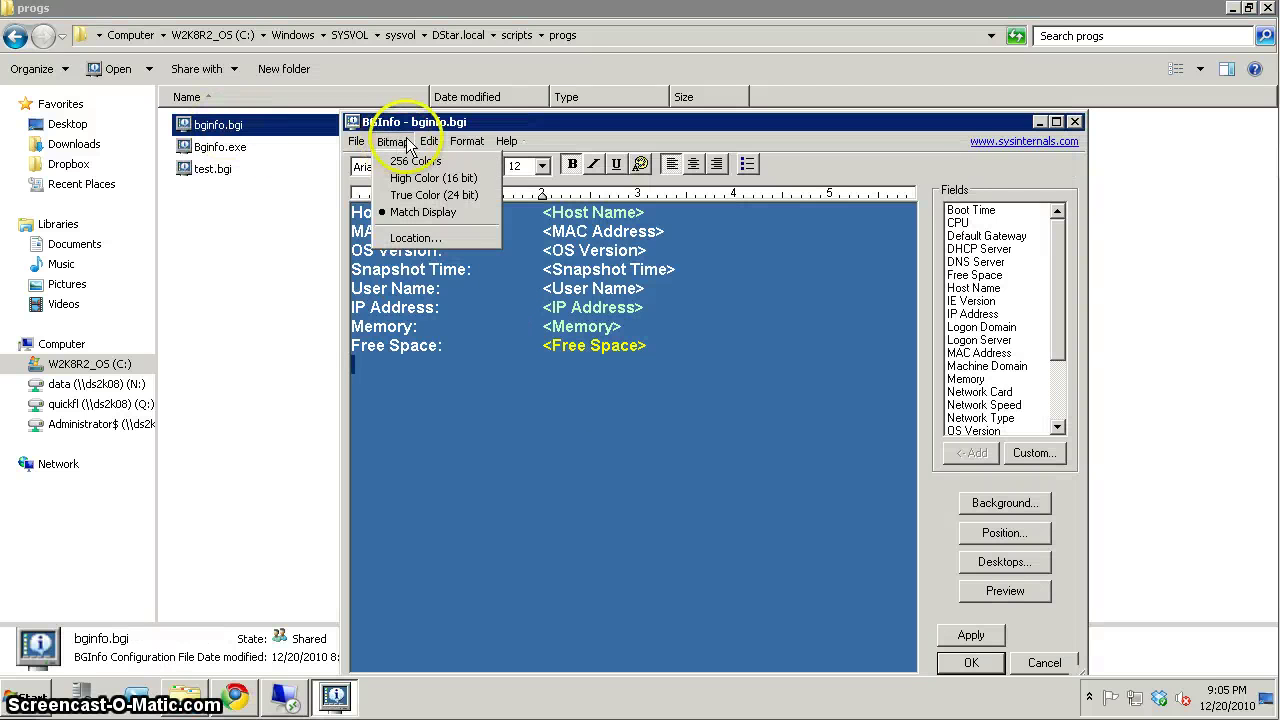
mouse_move(432, 146)
mouse_move(393, 143)
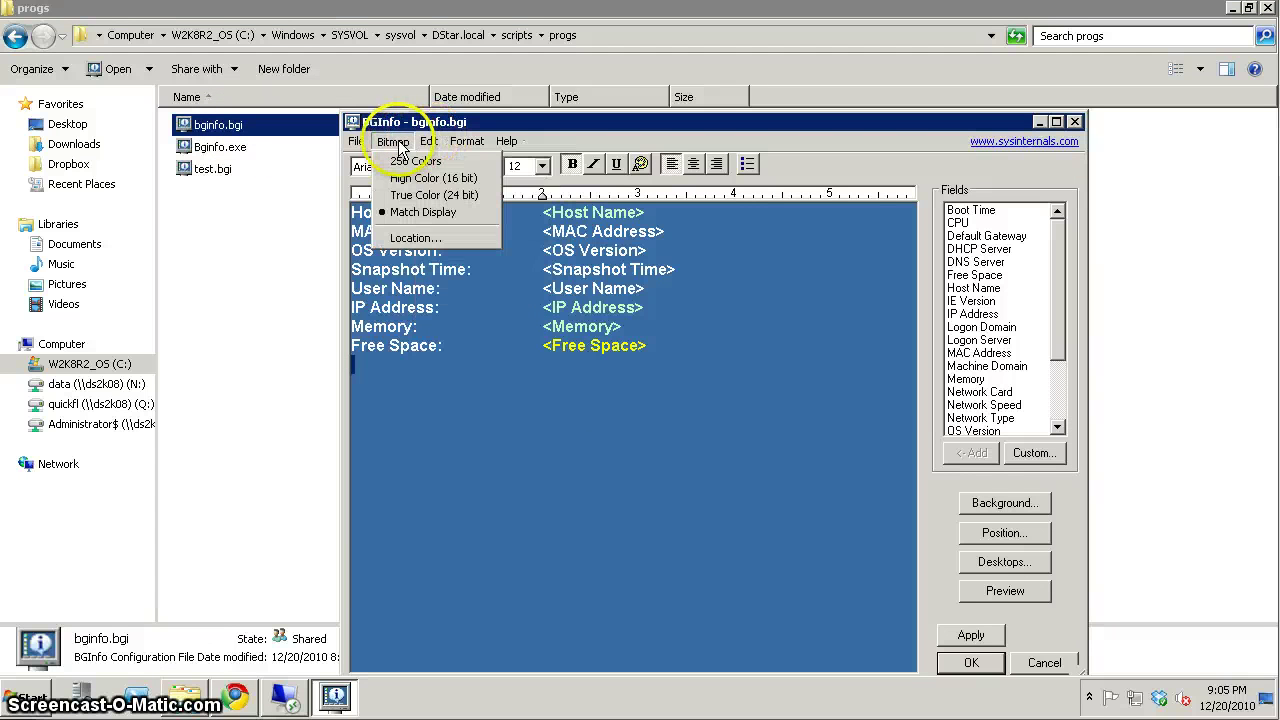
click(407, 240)
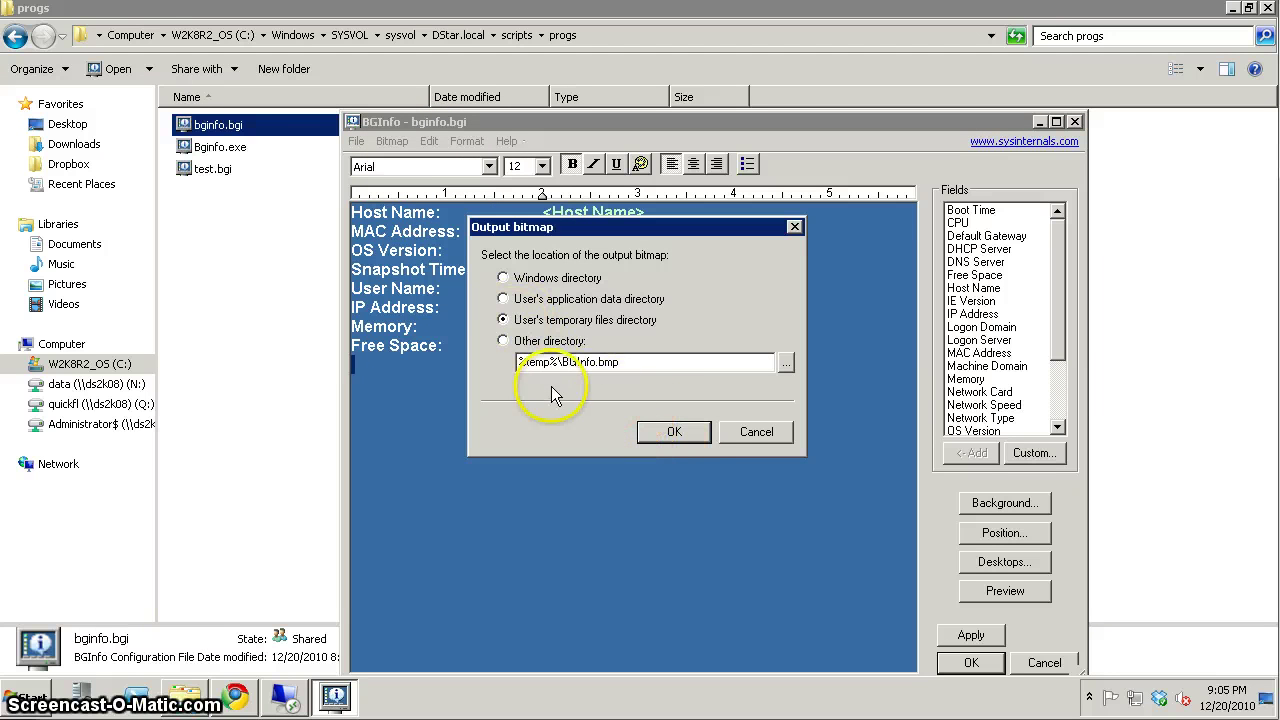
drag(558, 364, 516, 362)
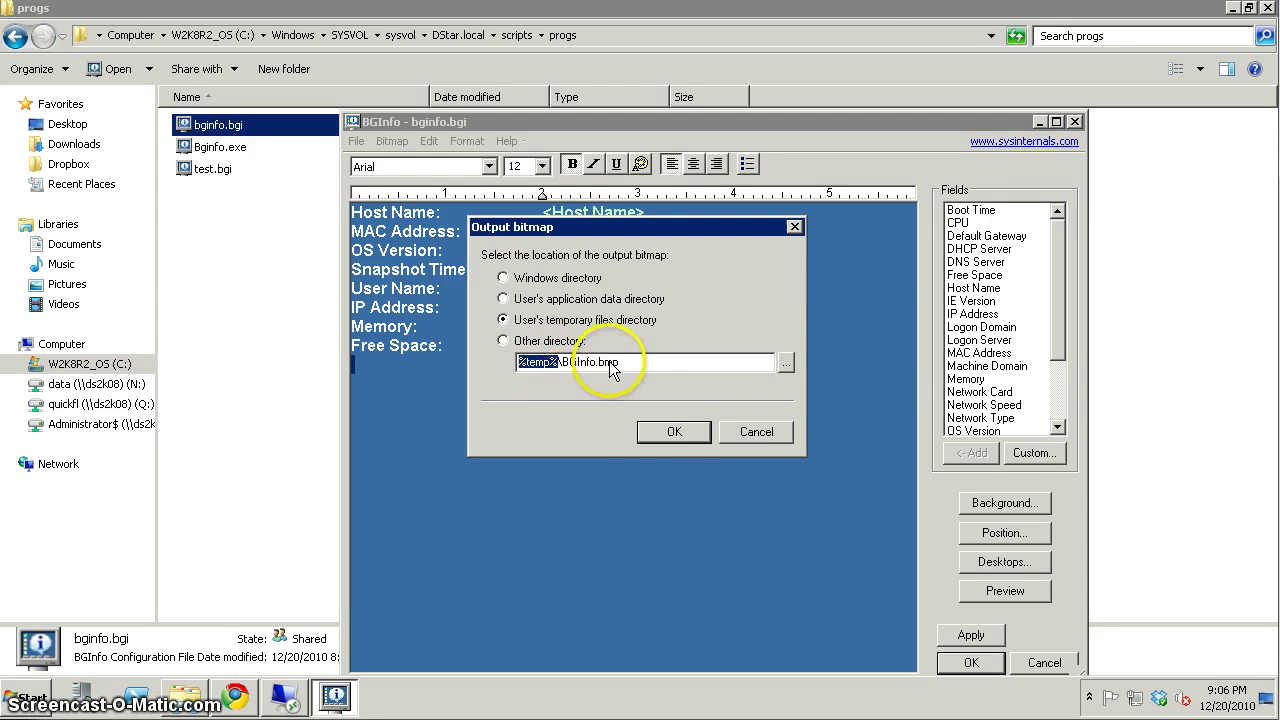
click(674, 432)
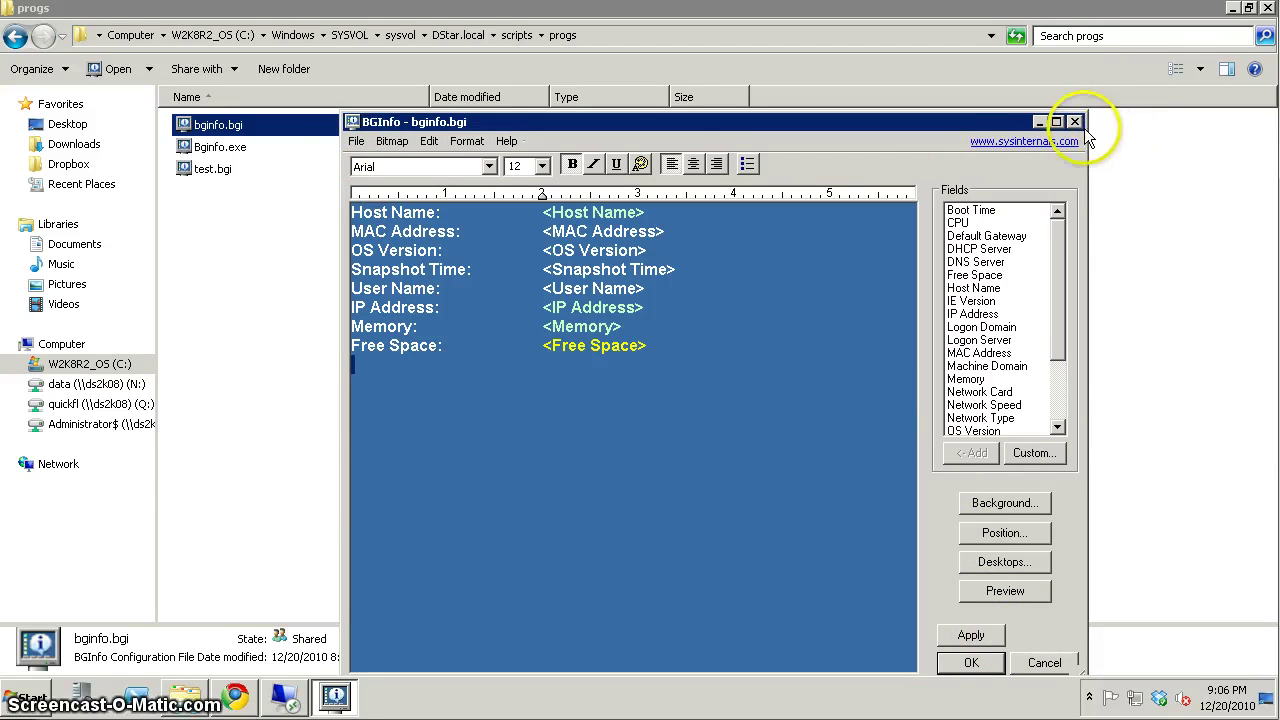
Close the BGInfo configuration window and minimize the remaining windows to reveal the desktop
click(1074, 121)
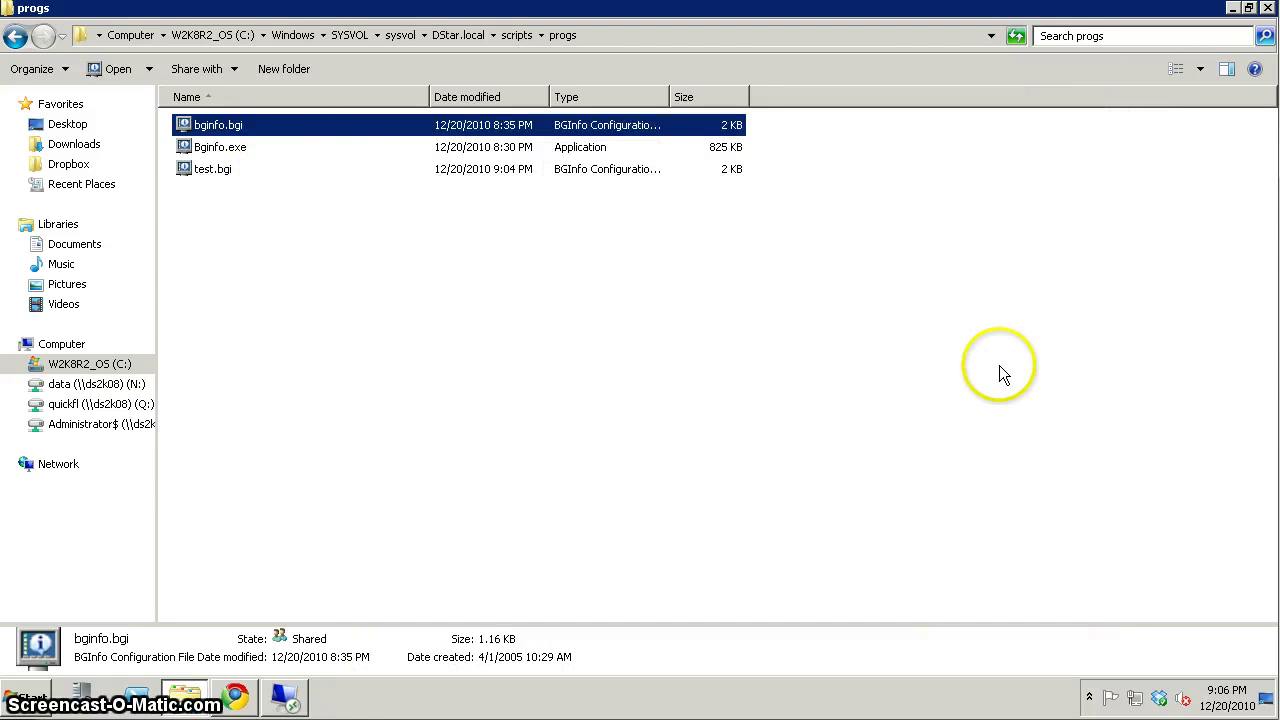
click(1233, 9)
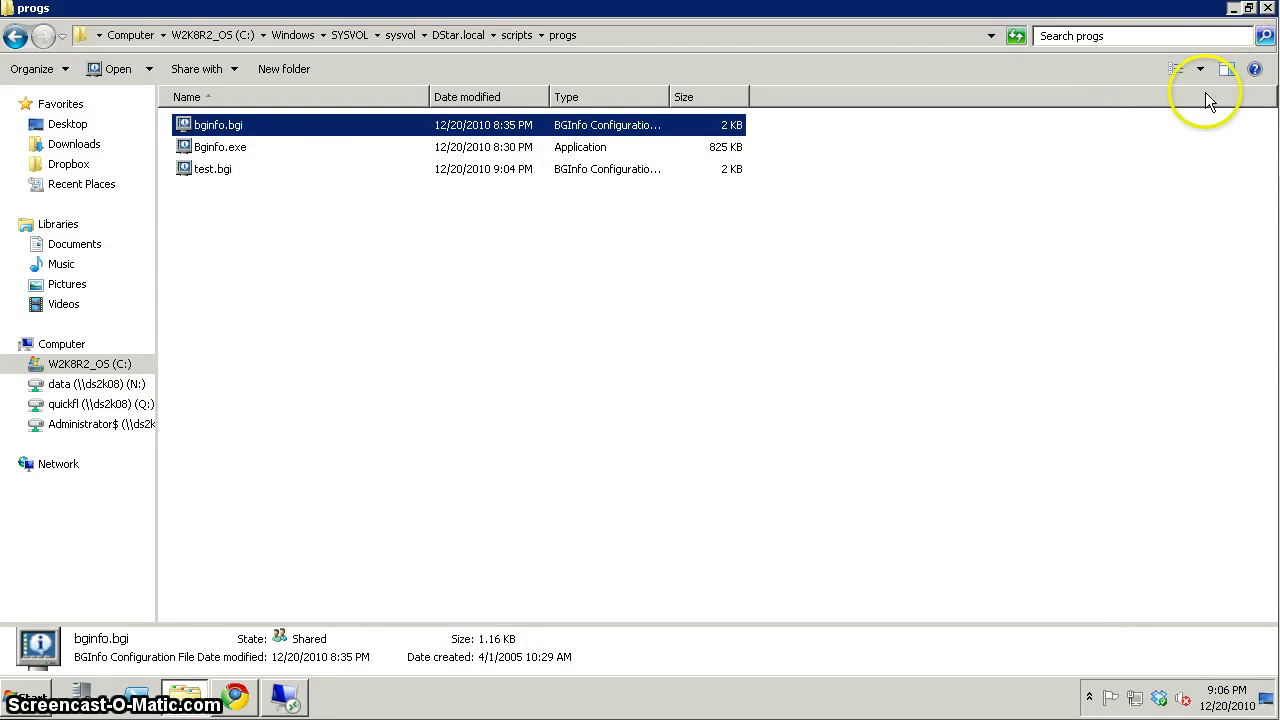
click(1198, 8)
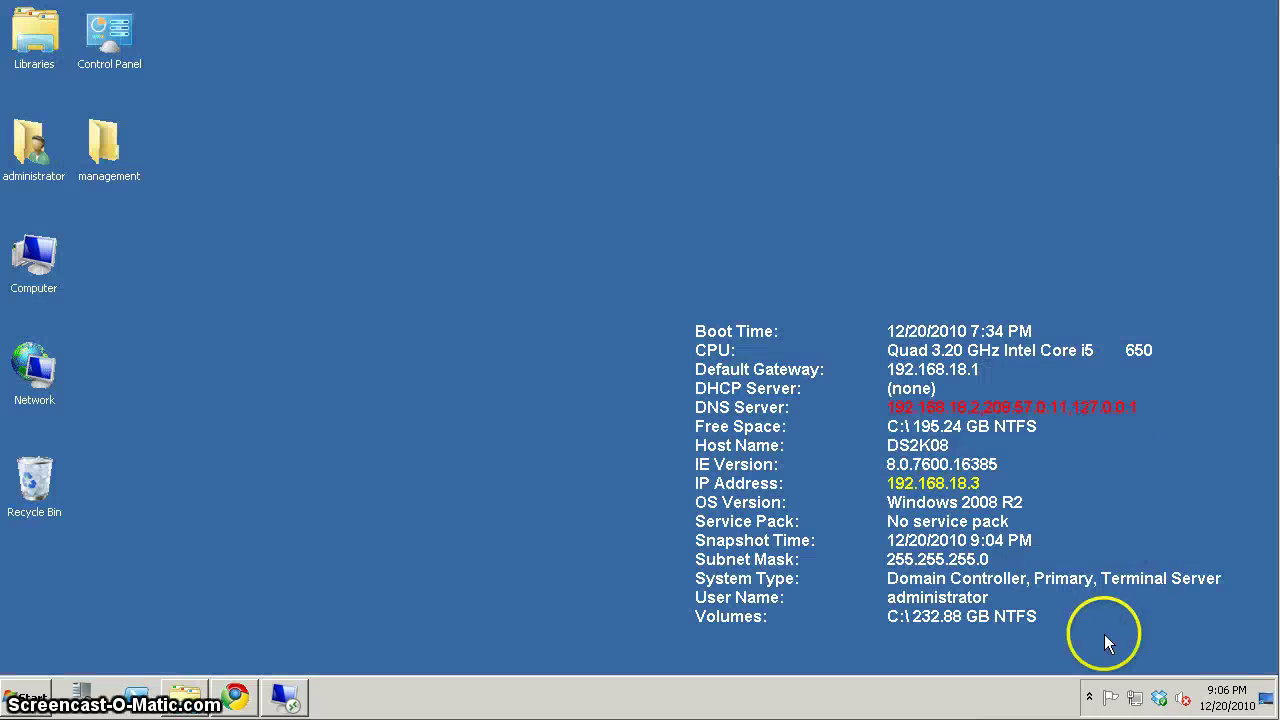